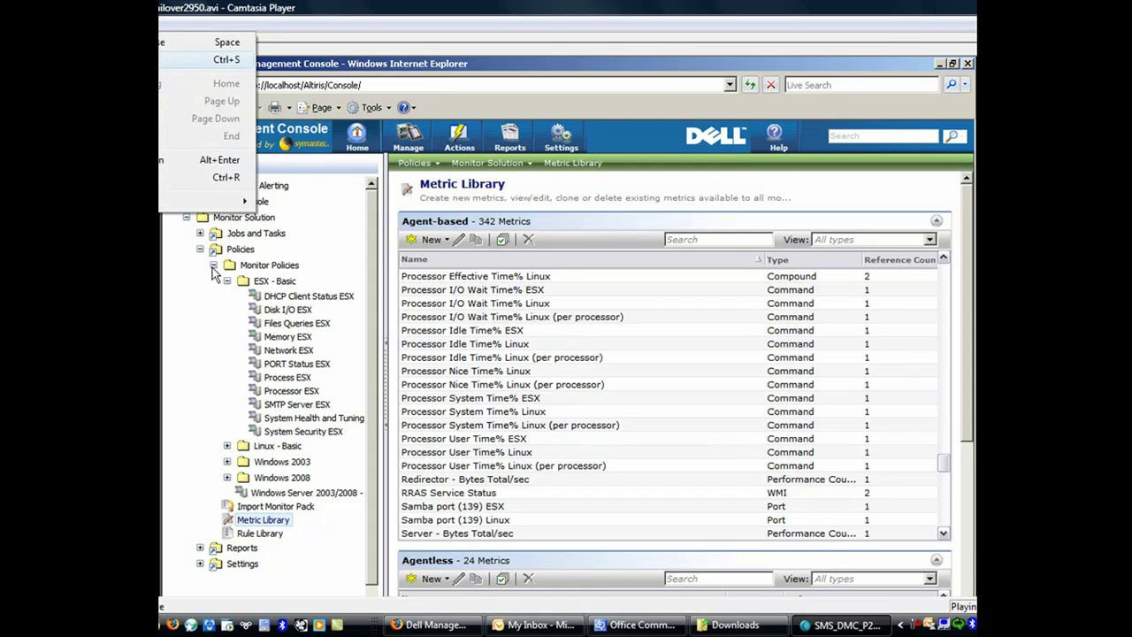
key(Down)
key(Return)
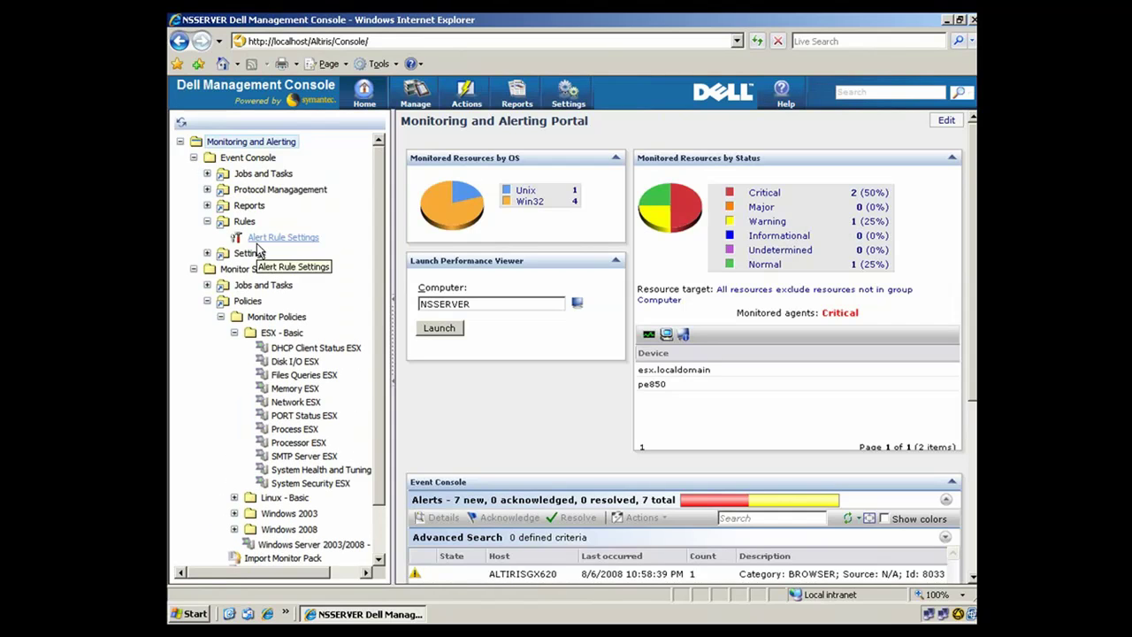
Step: Add a new task rule in the Event Console's Alert Rule Settings, with the navigation tree collapsed
click(266, 239)
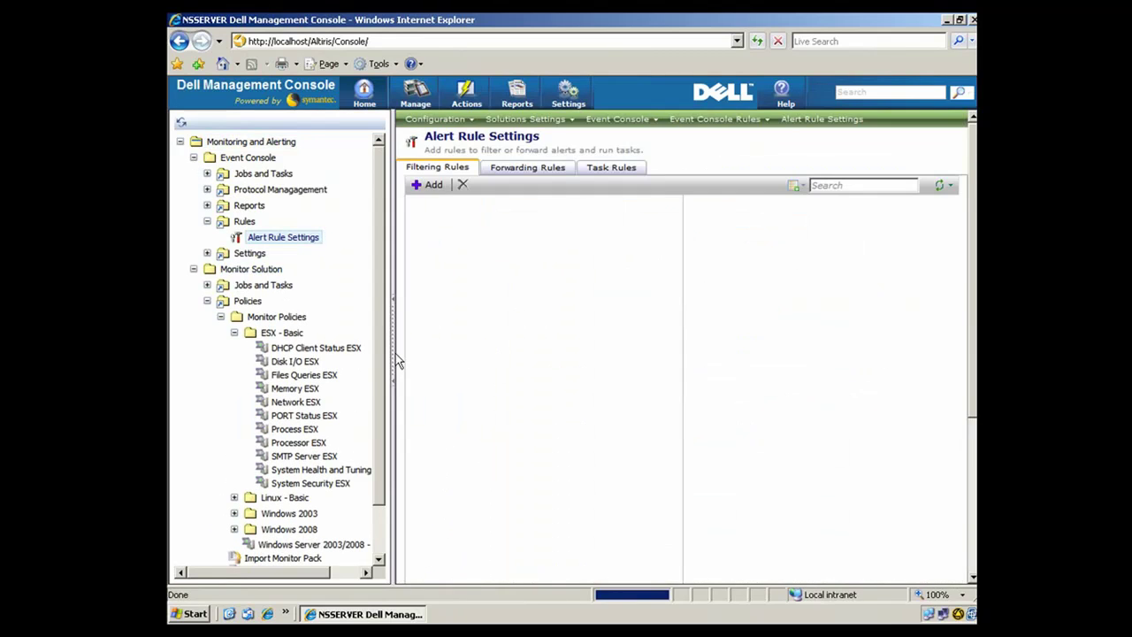
click(394, 360)
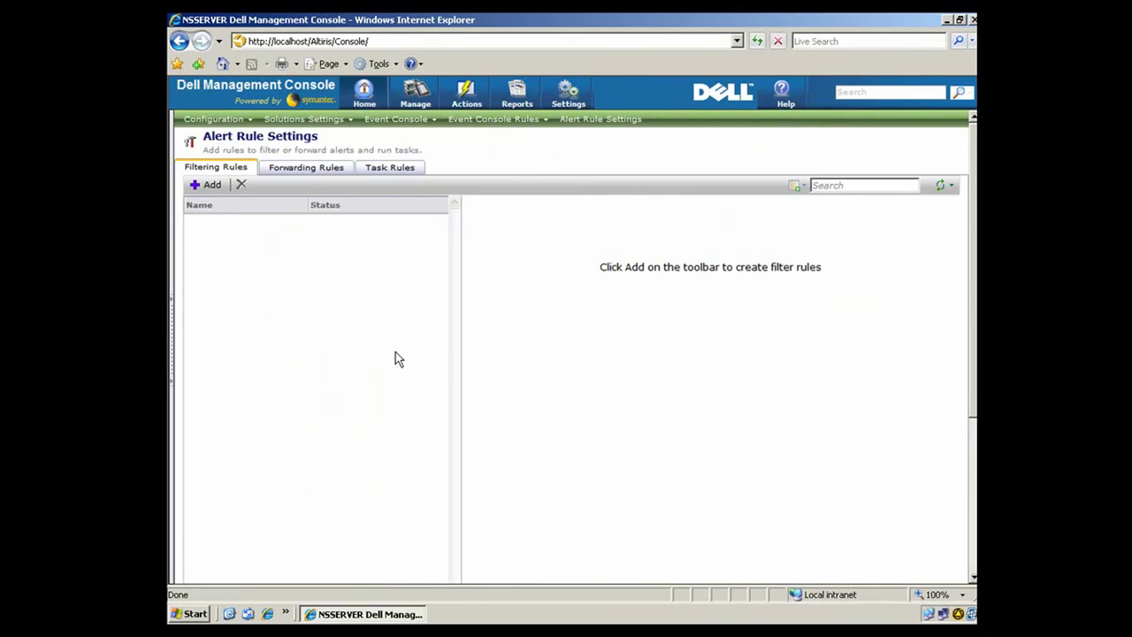
click(391, 170)
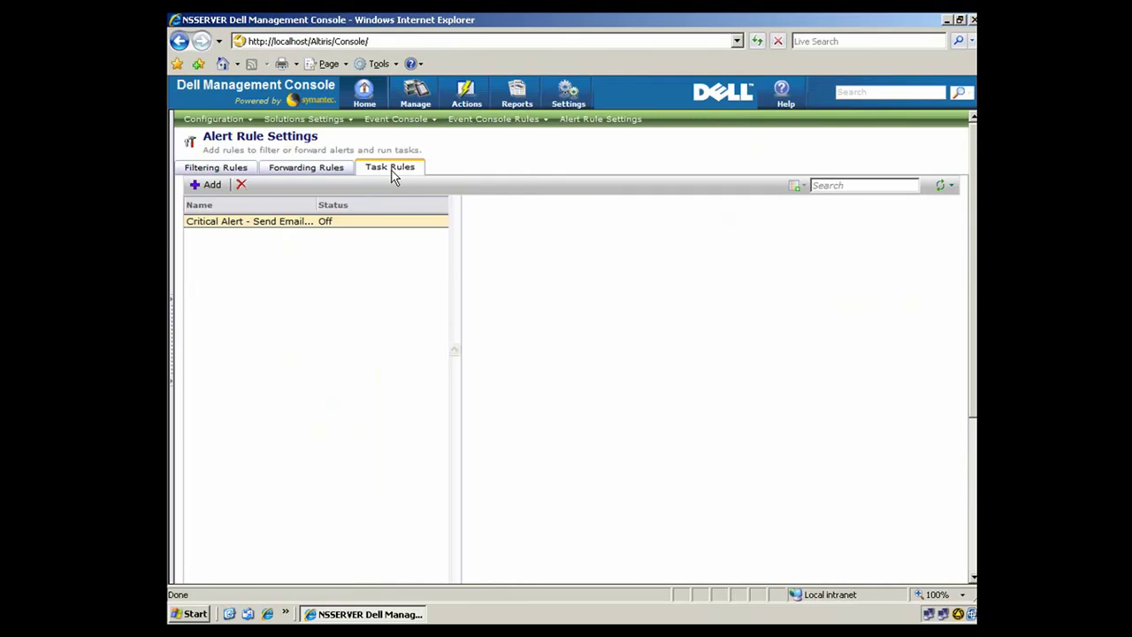
click(213, 188)
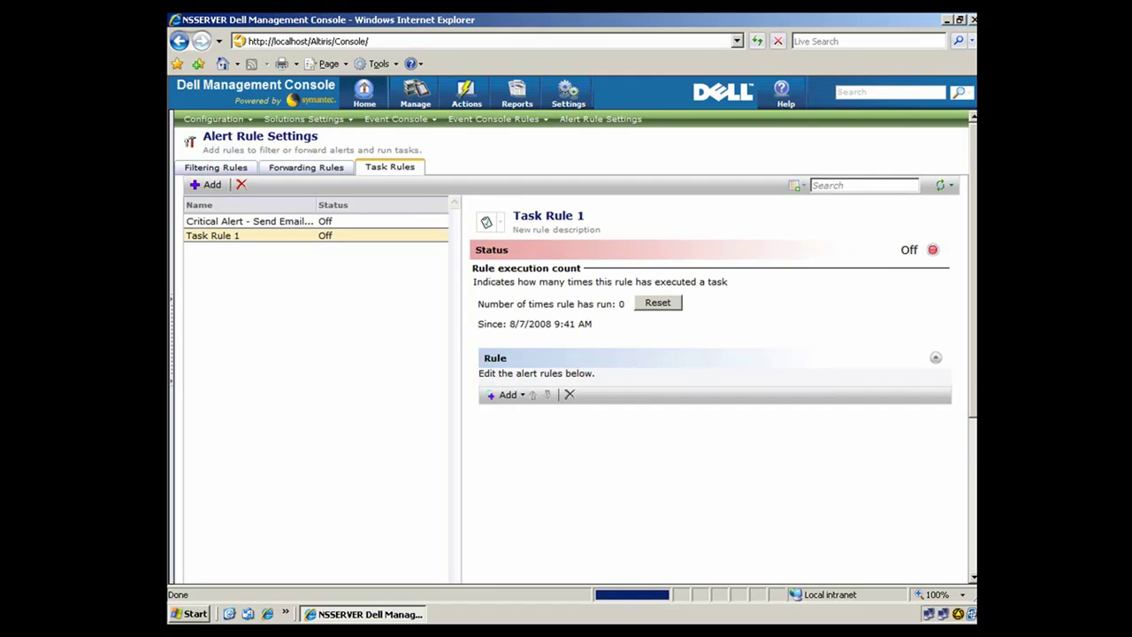
Step: Name the new task rule "Predictive Disk Failure - Exchange Servers" and switch its status to On
click(600, 218)
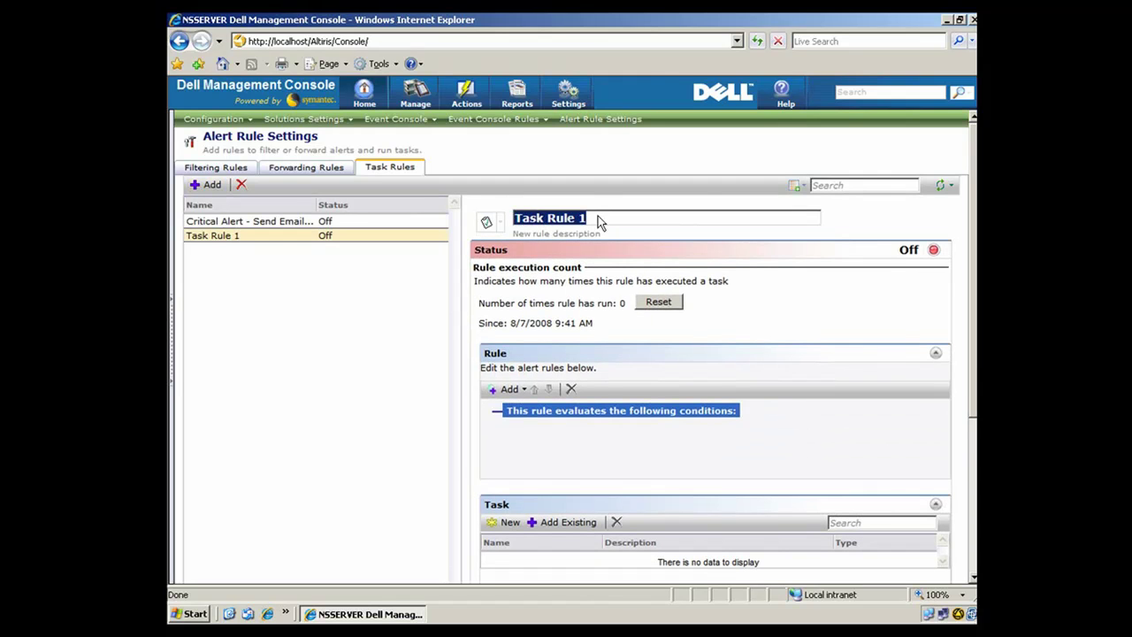
text(Predic)
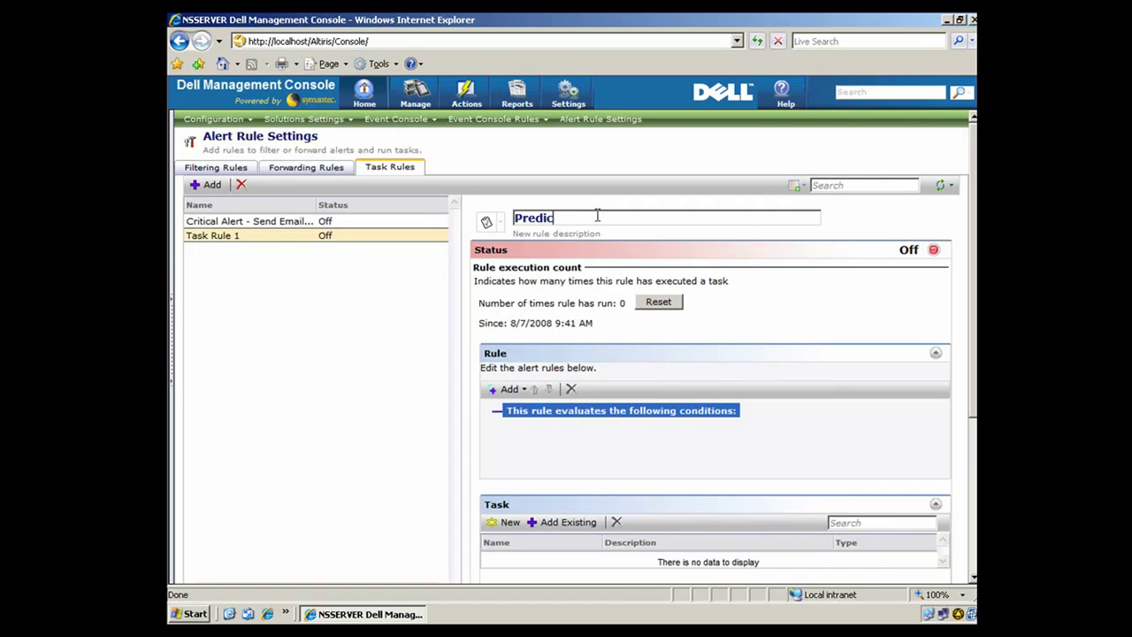
text(tive Disk Failure - Exchange Servers)
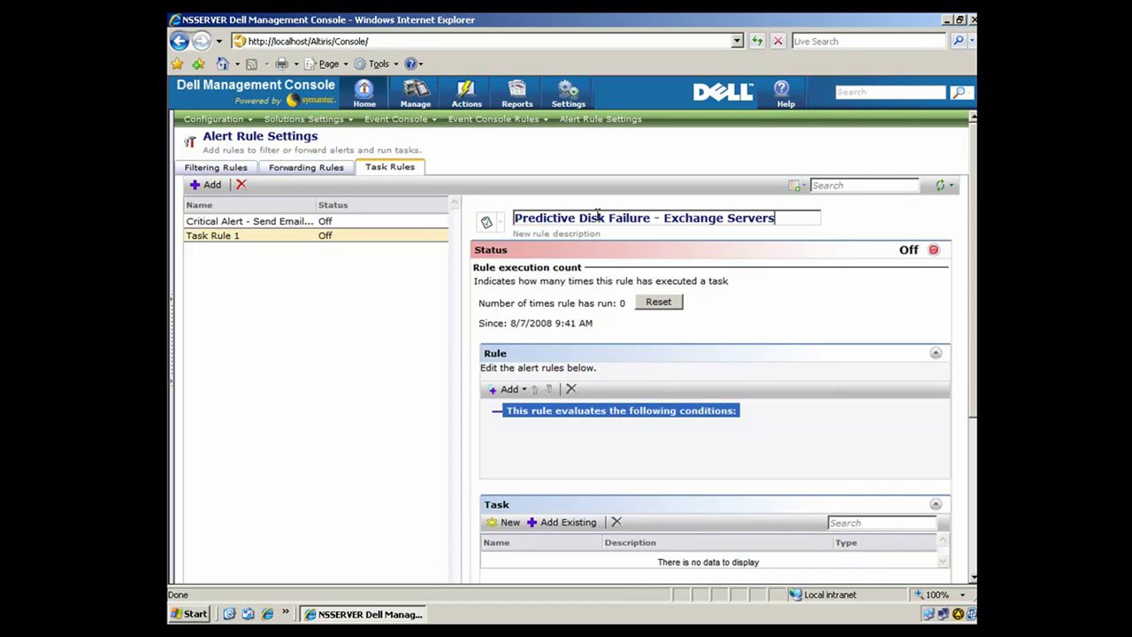
click(768, 326)
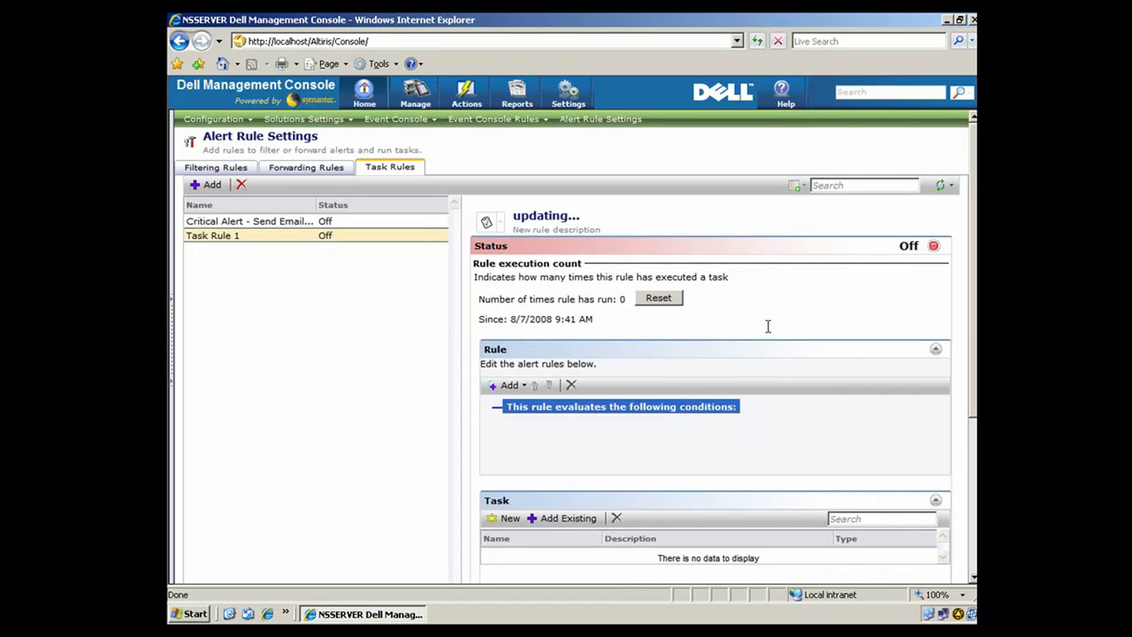
click(933, 247)
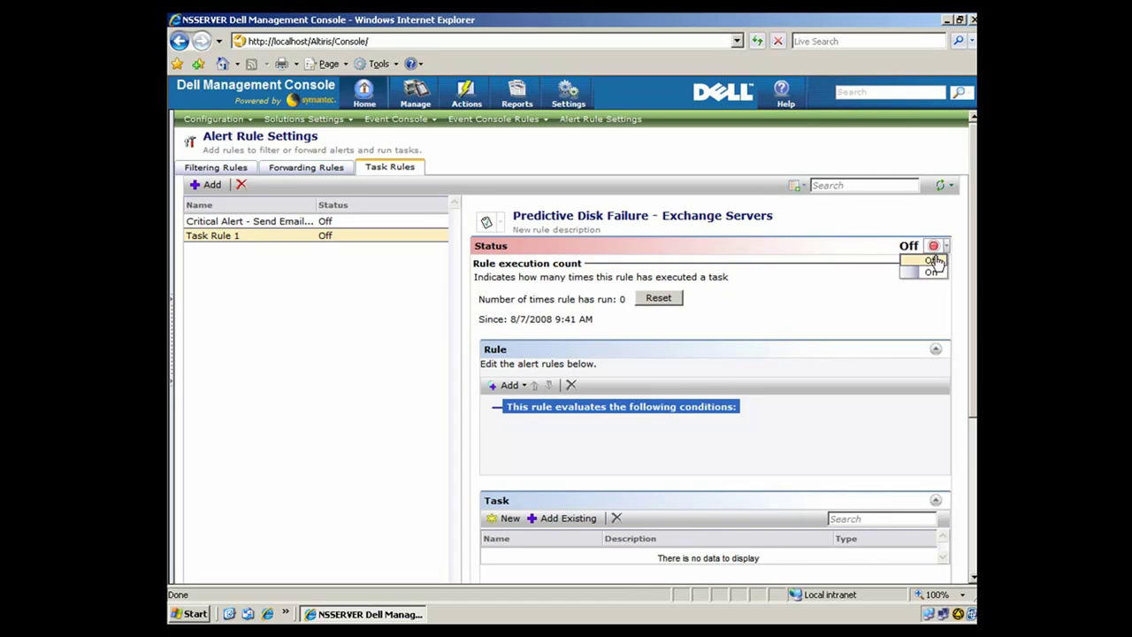
click(931, 273)
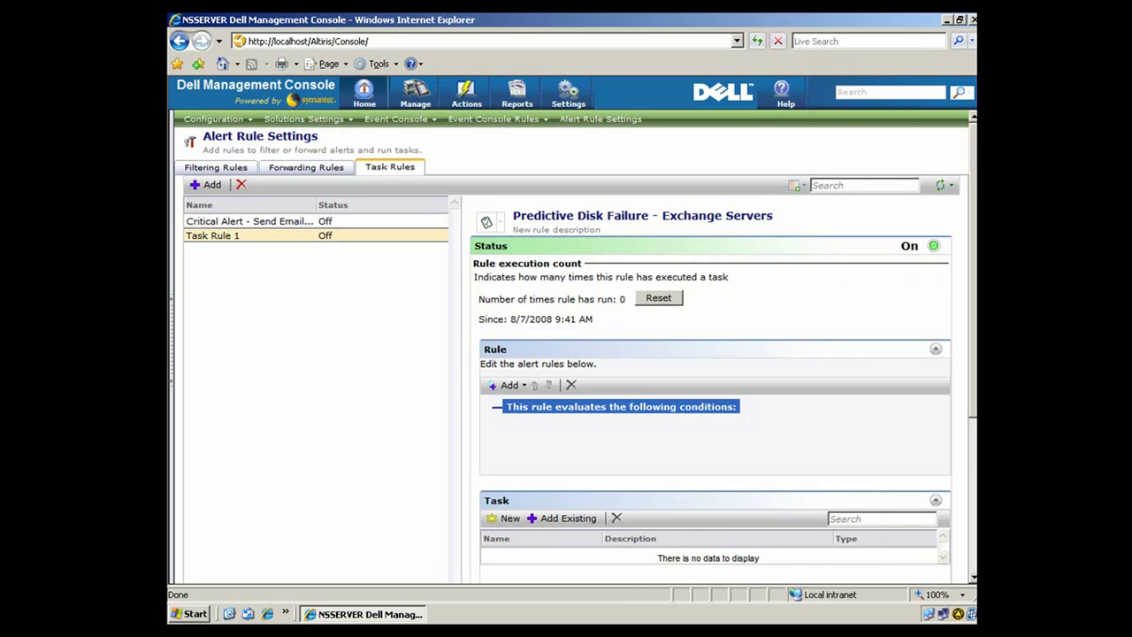
Step: Add a rule condition that the alert definition equals percPredictiveFailure
click(507, 387)
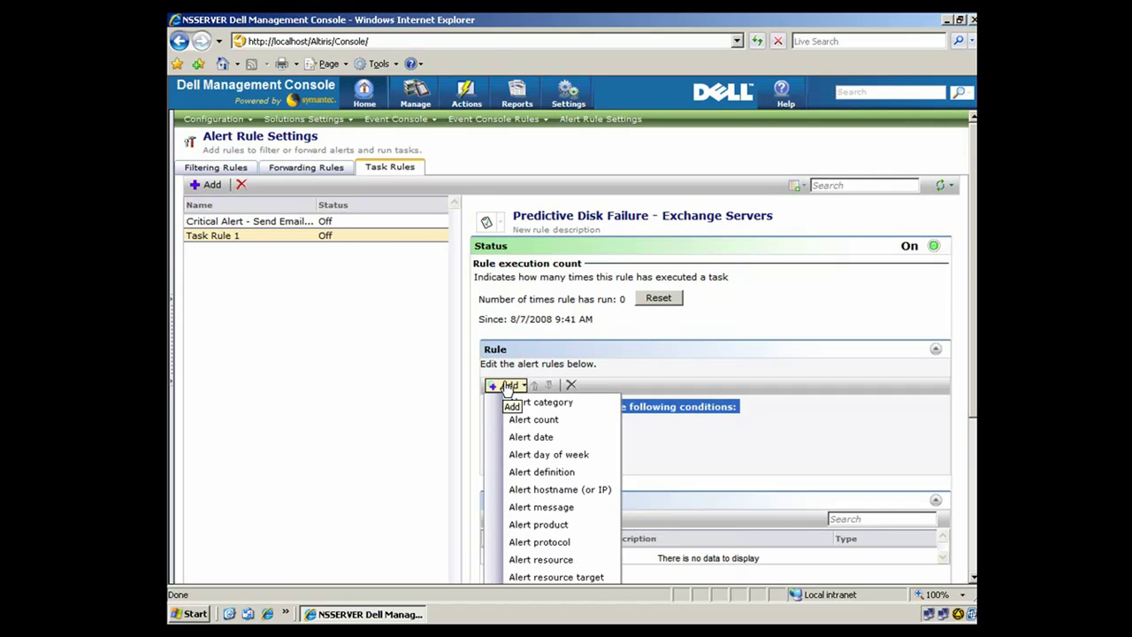
click(522, 475)
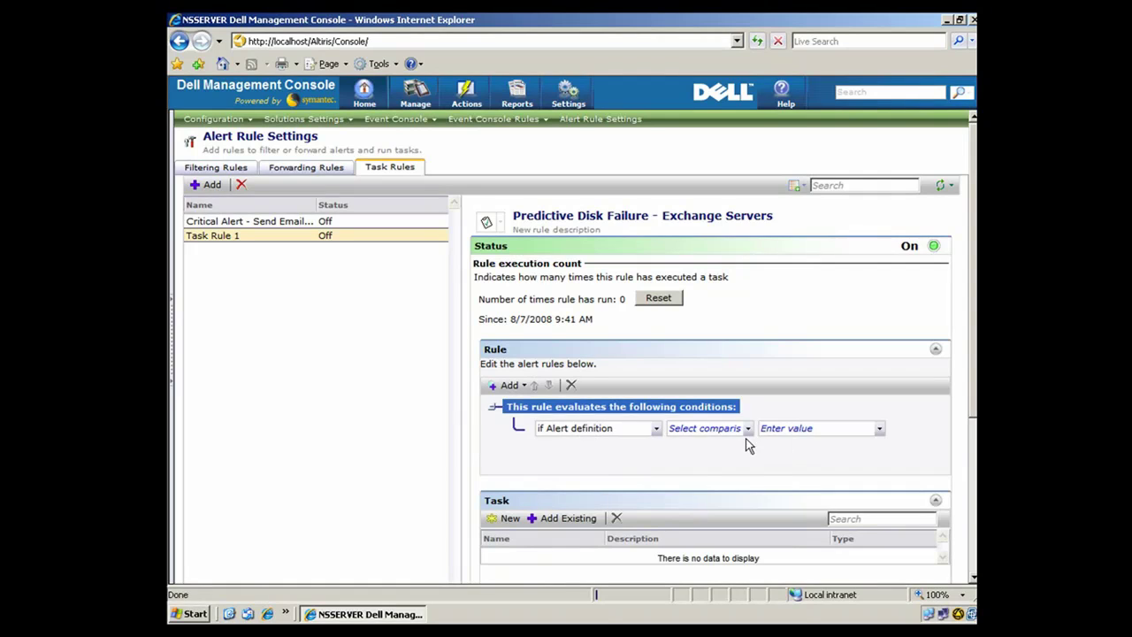
click(749, 430)
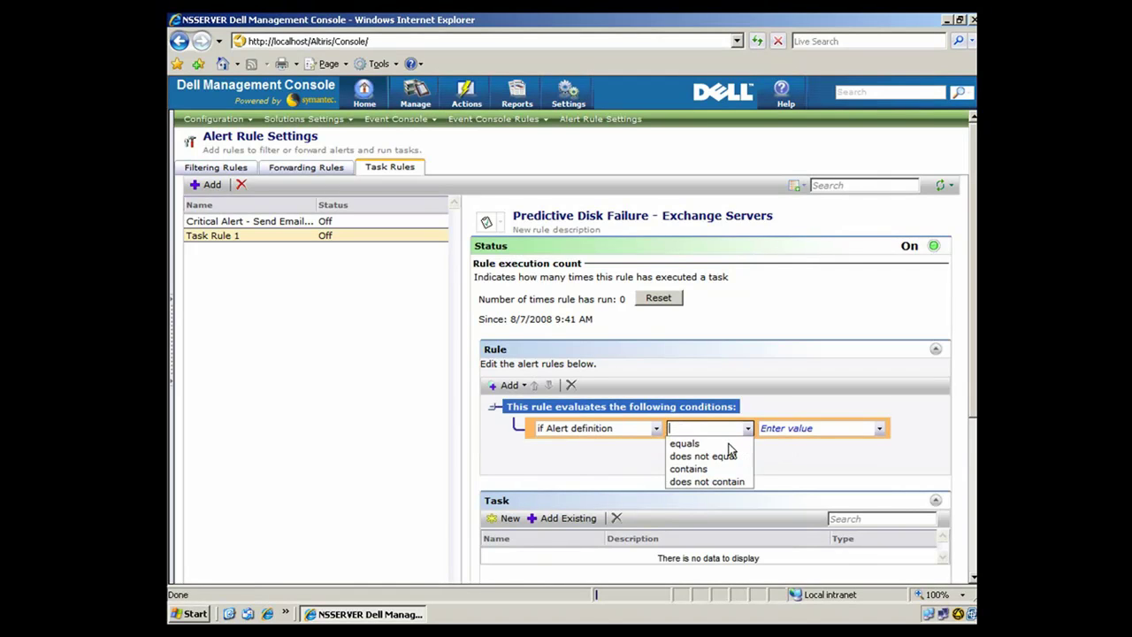
click(731, 444)
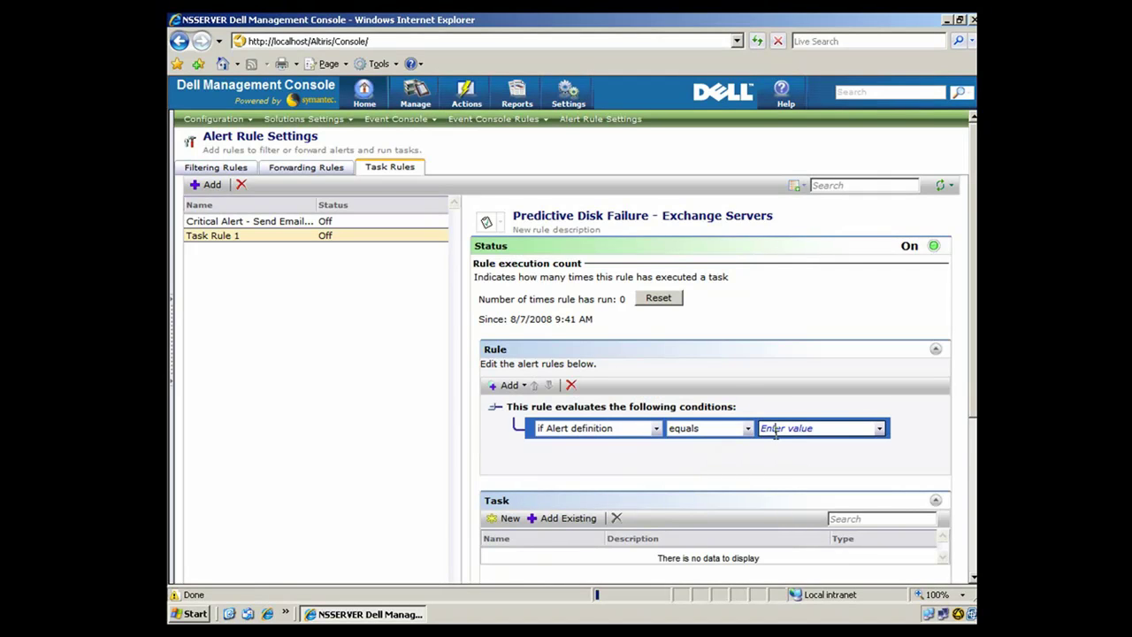
click(823, 428)
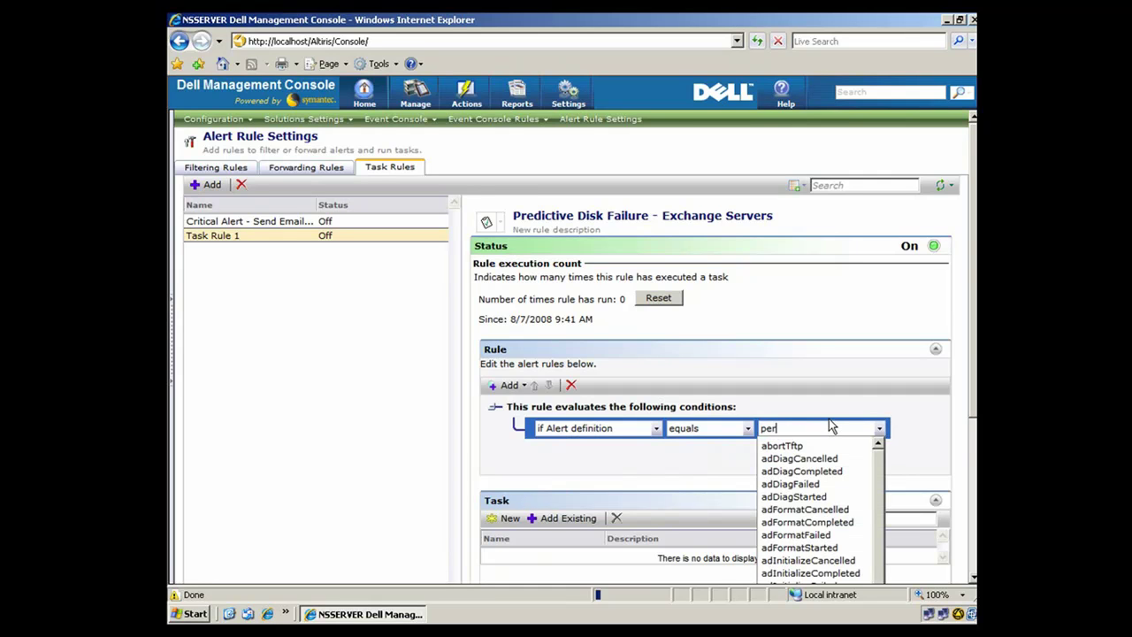
text(percPredictiveFailure)
click(570, 469)
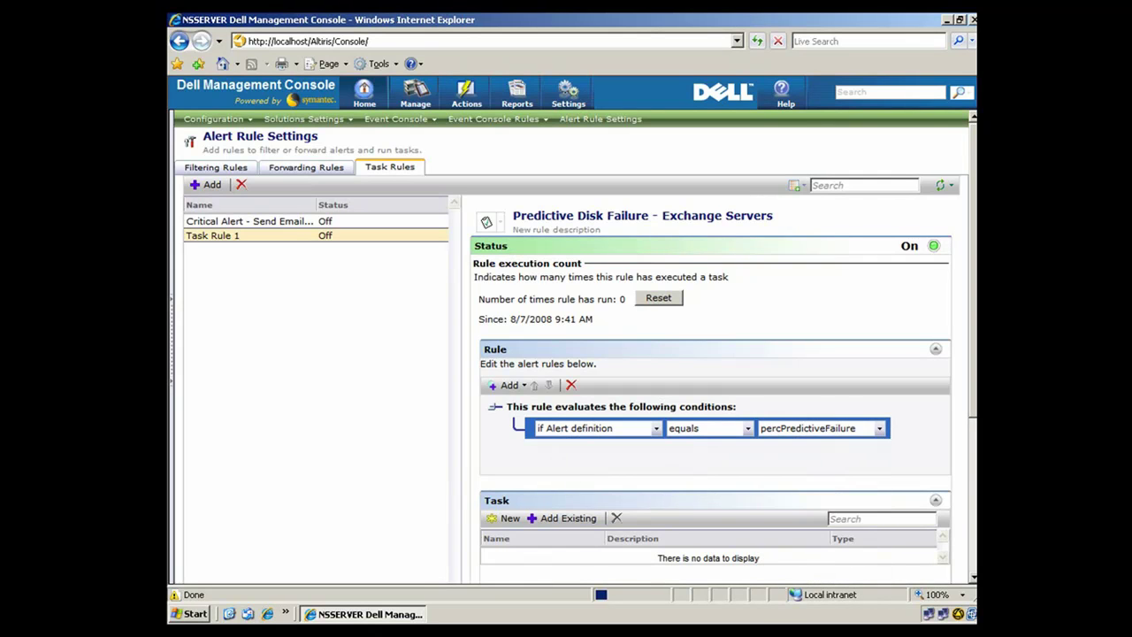
Step: Add a second rule condition that the alert resource target contains All Microsoft Exchange Servers
click(494, 390)
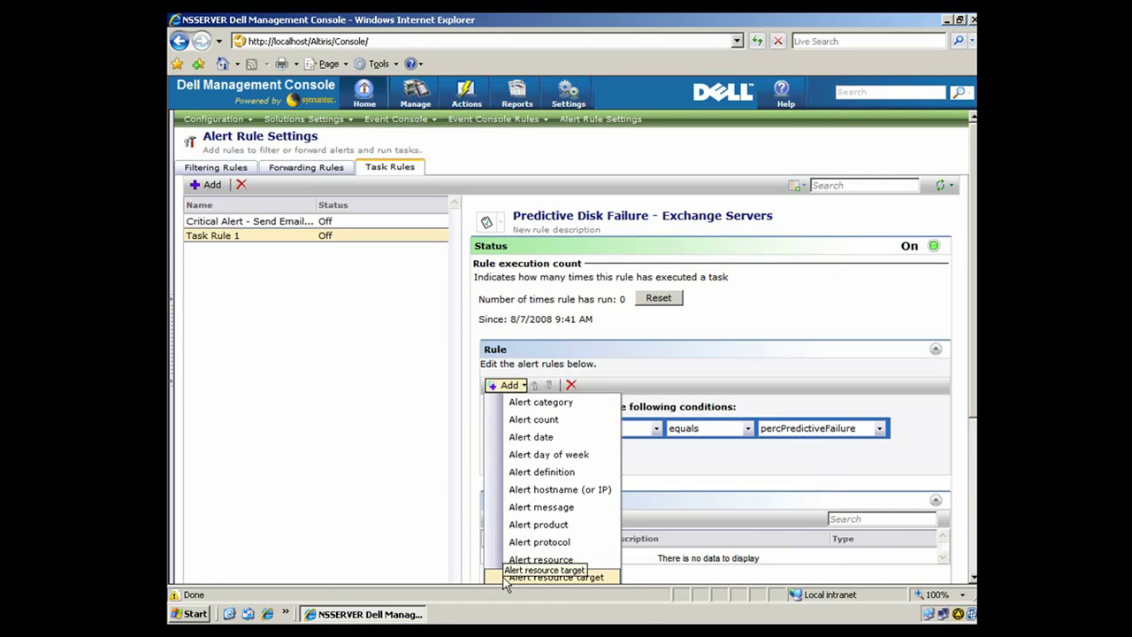
click(531, 577)
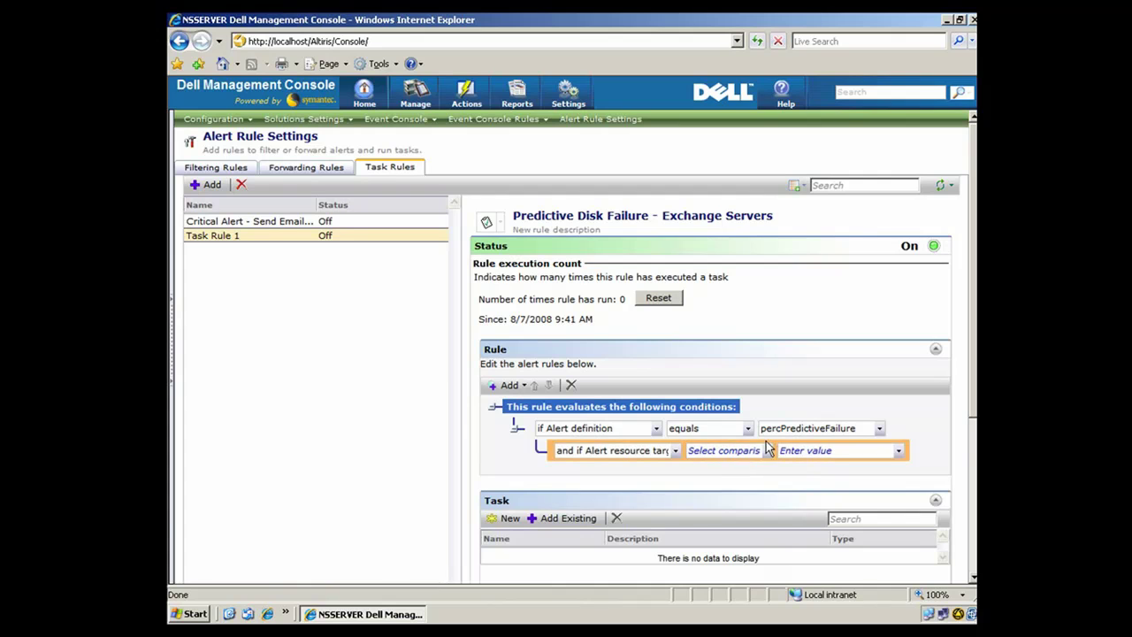
click(768, 450)
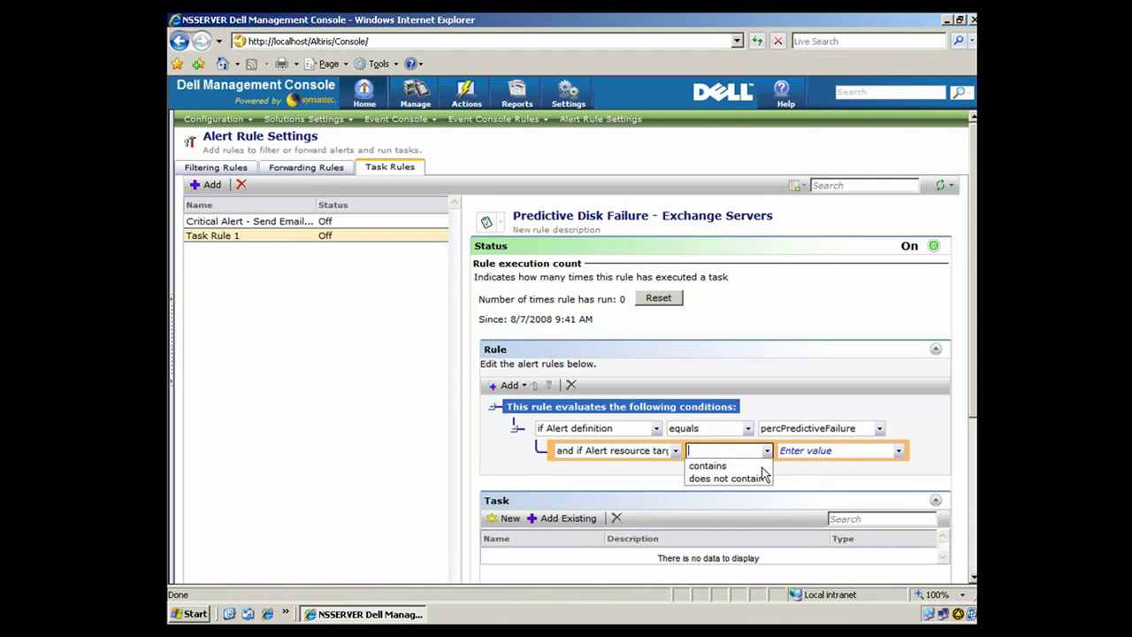
click(764, 466)
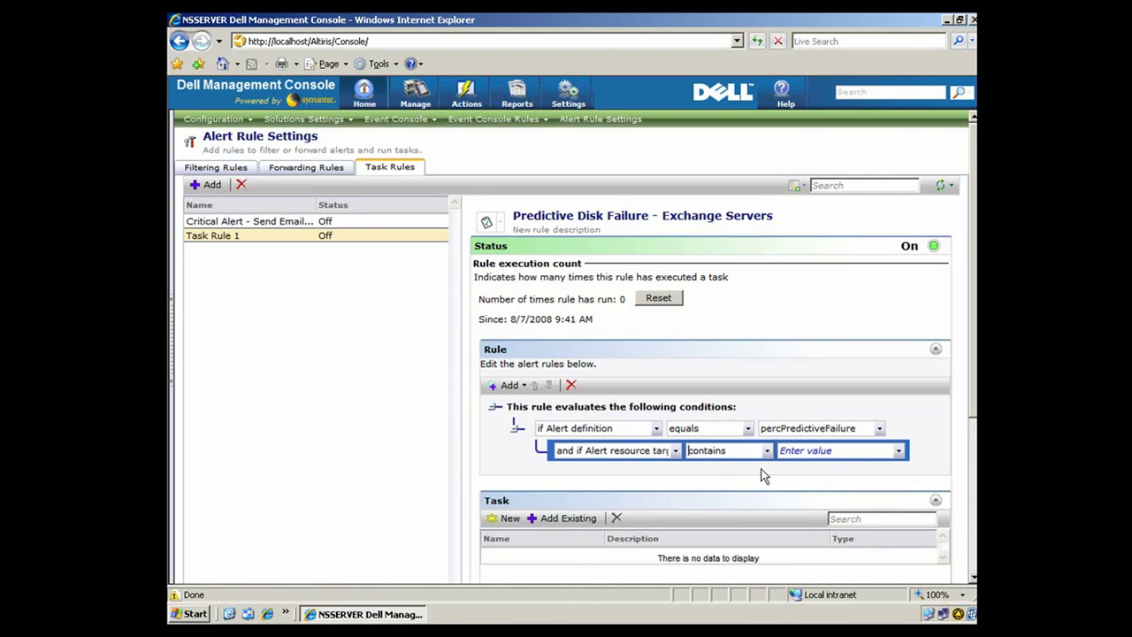
click(849, 451)
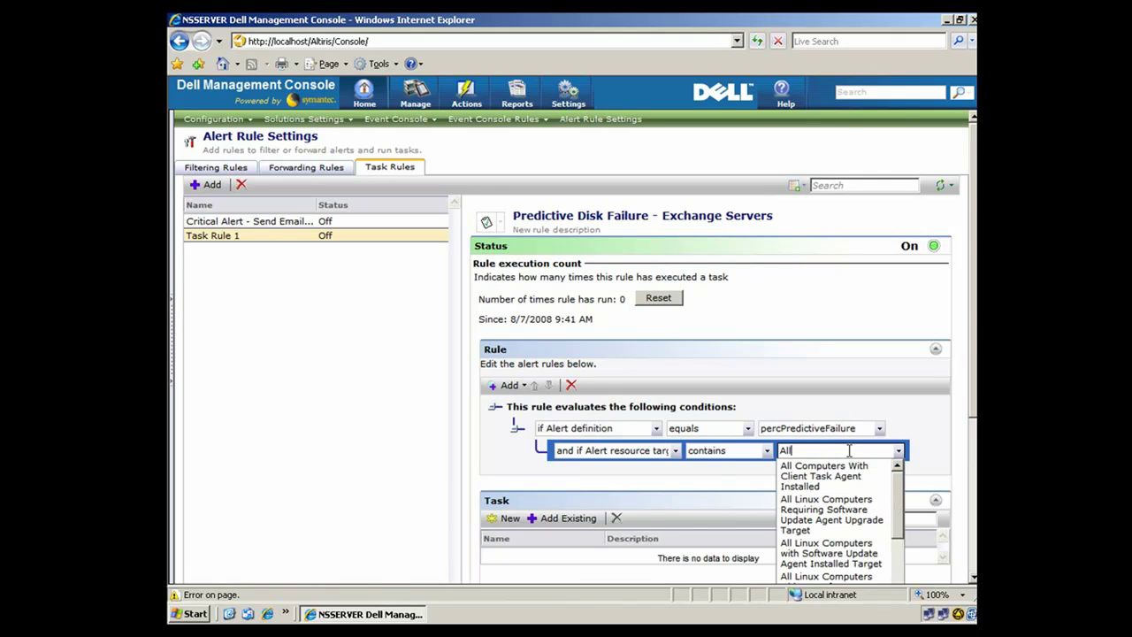
text(All Microsoft Exchang)
text(e Servers)
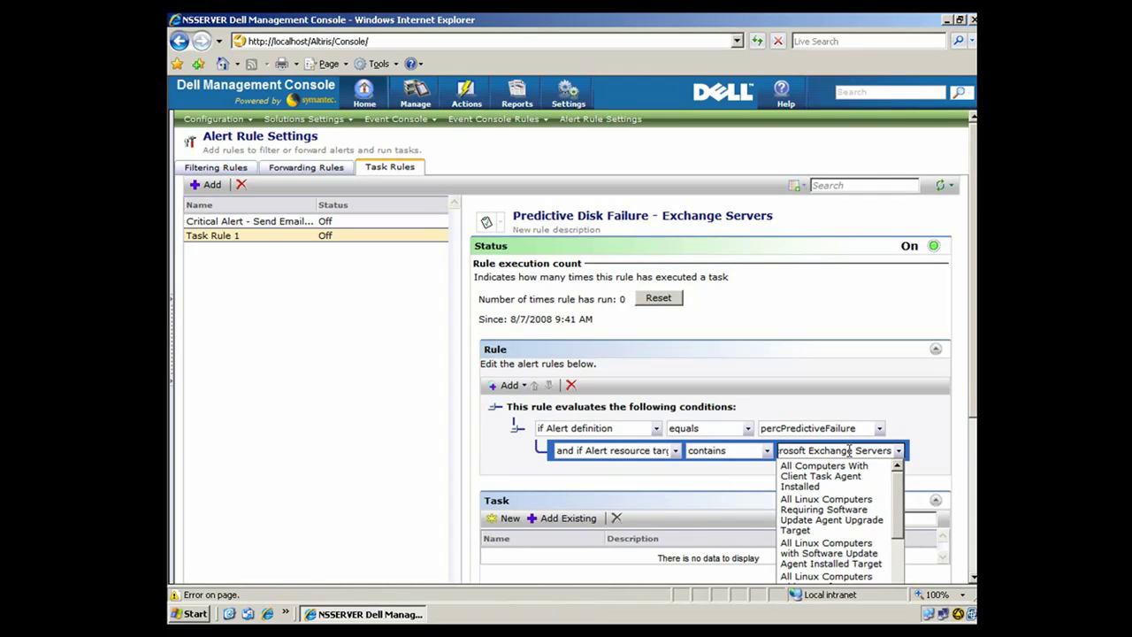
click(954, 444)
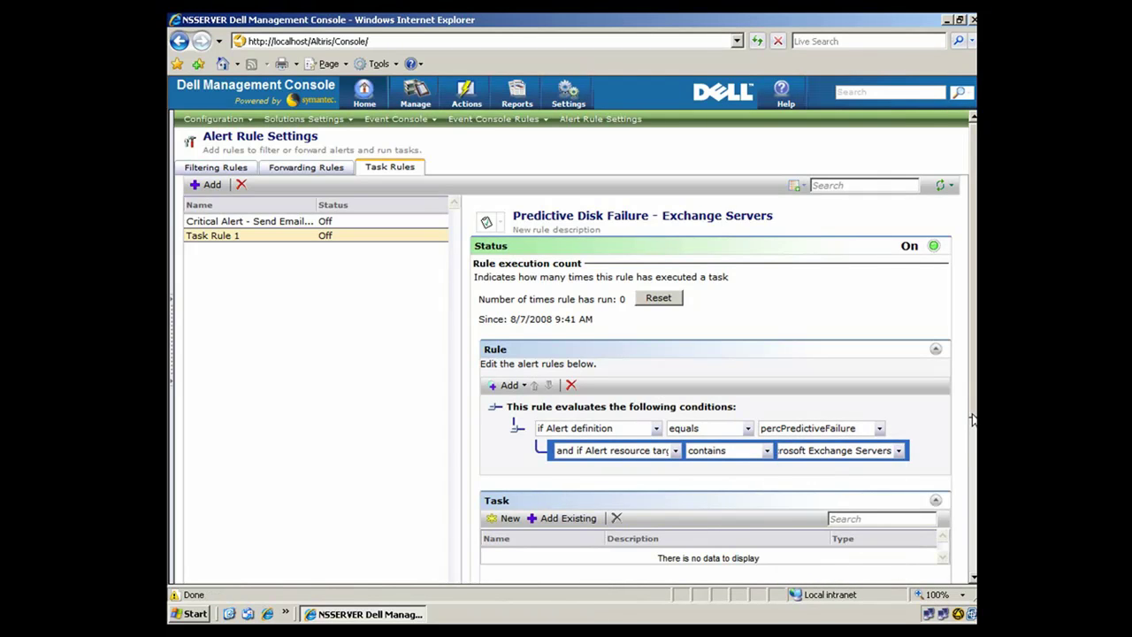
Step: Examine the task types offered for creating a new task for the rule, and close the list without creating one
scroll(575, 345, down, 3)
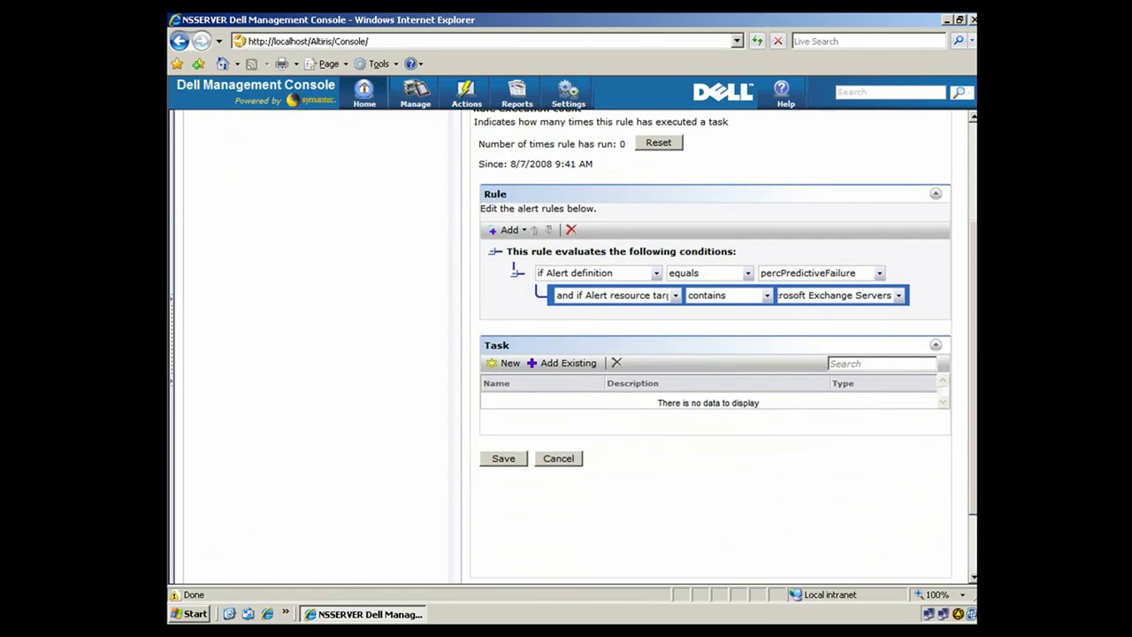
click(506, 363)
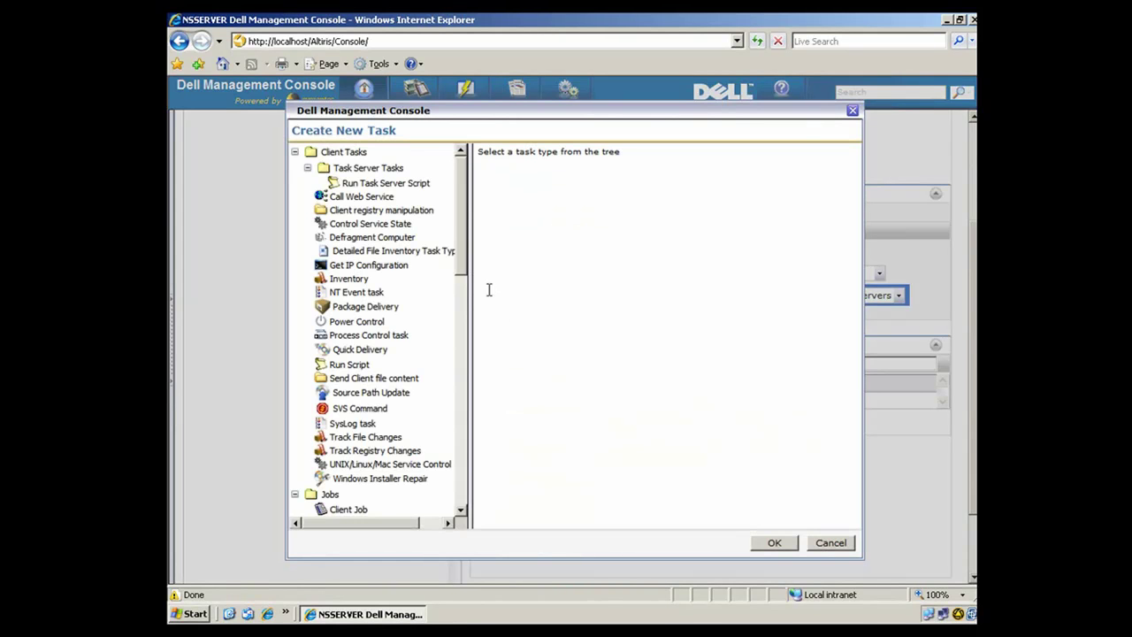
mouse_move(459, 251)
mouse_down()
mouse_move(459, 494)
mouse_move(474, 241)
mouse_up()
click(847, 546)
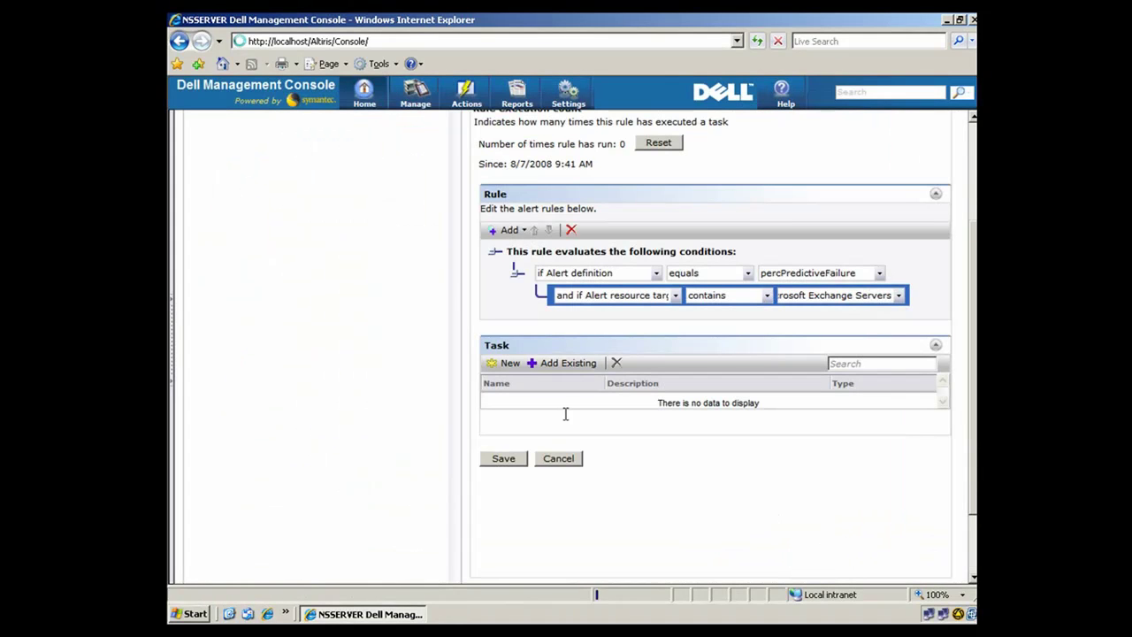
Step: Attach the existing job "P2P Server Failover - Windows" to the rule as its task and save the rule
click(545, 374)
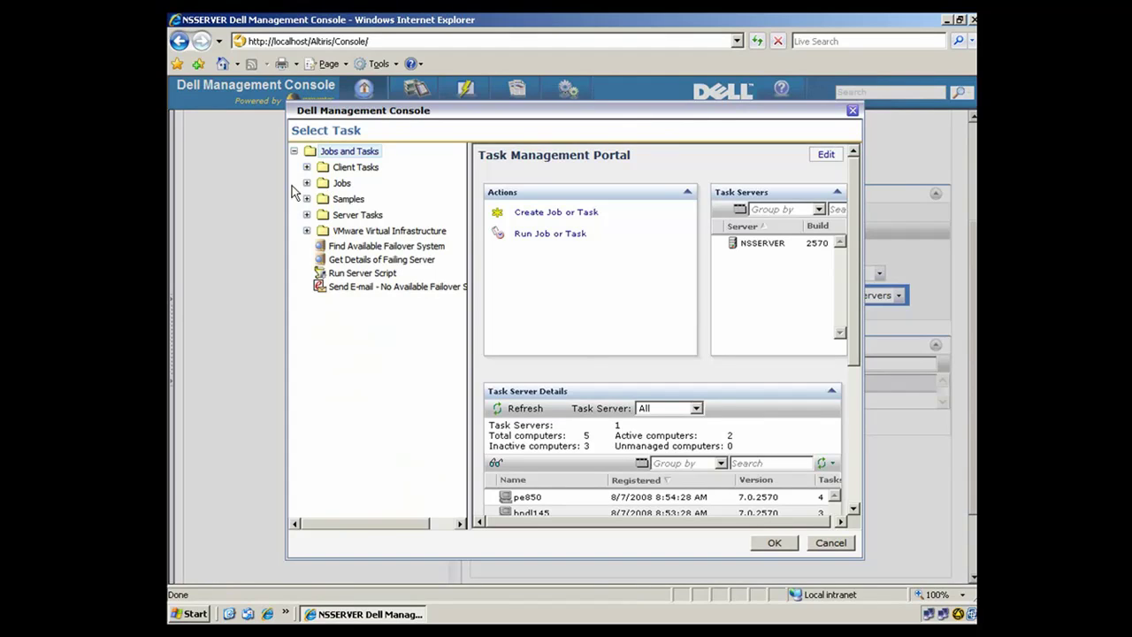
click(307, 183)
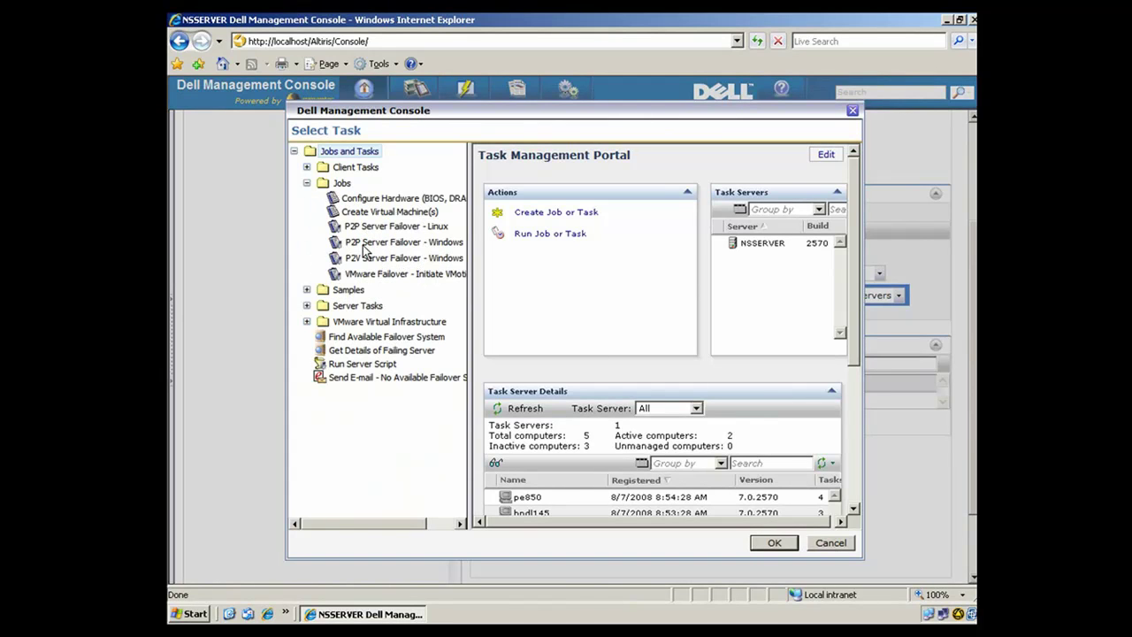
click(368, 244)
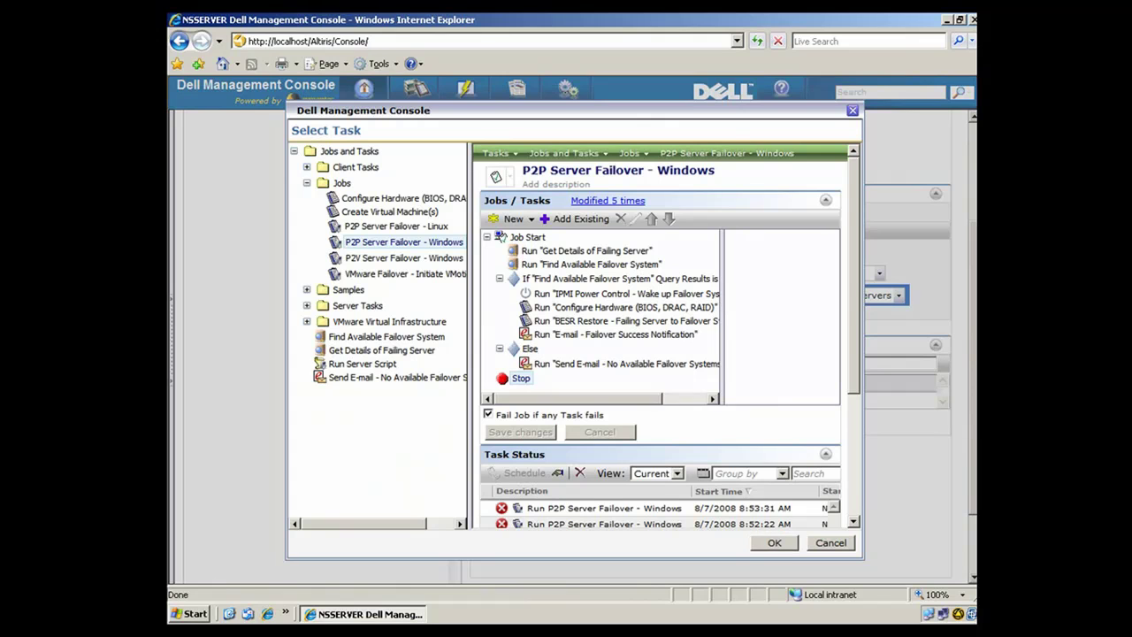
drag(723, 304, 800, 304)
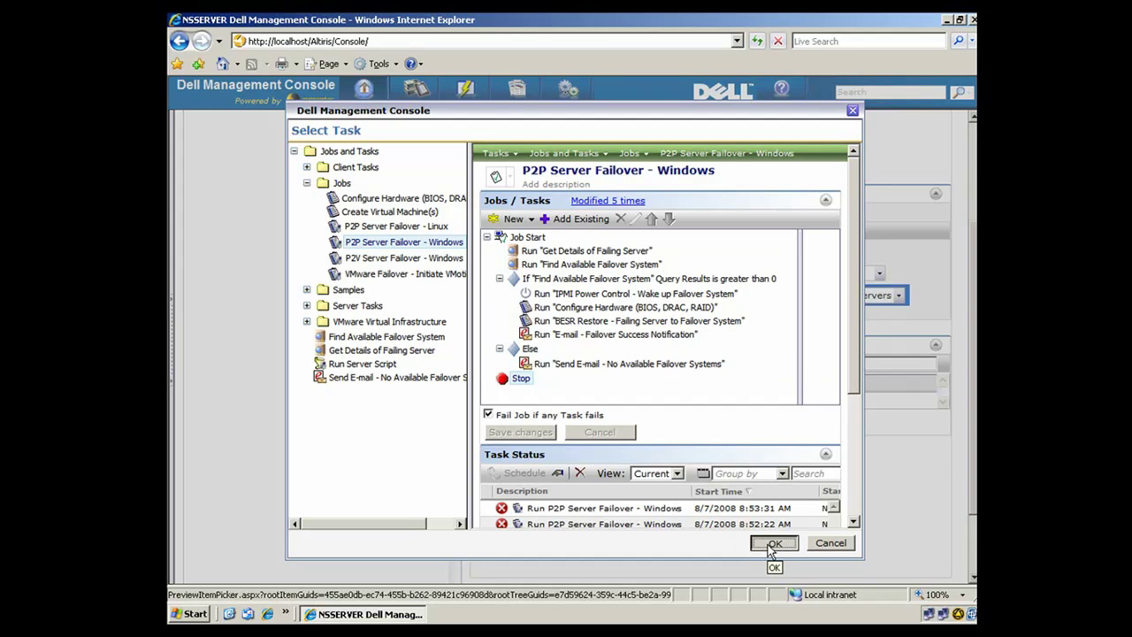
click(773, 543)
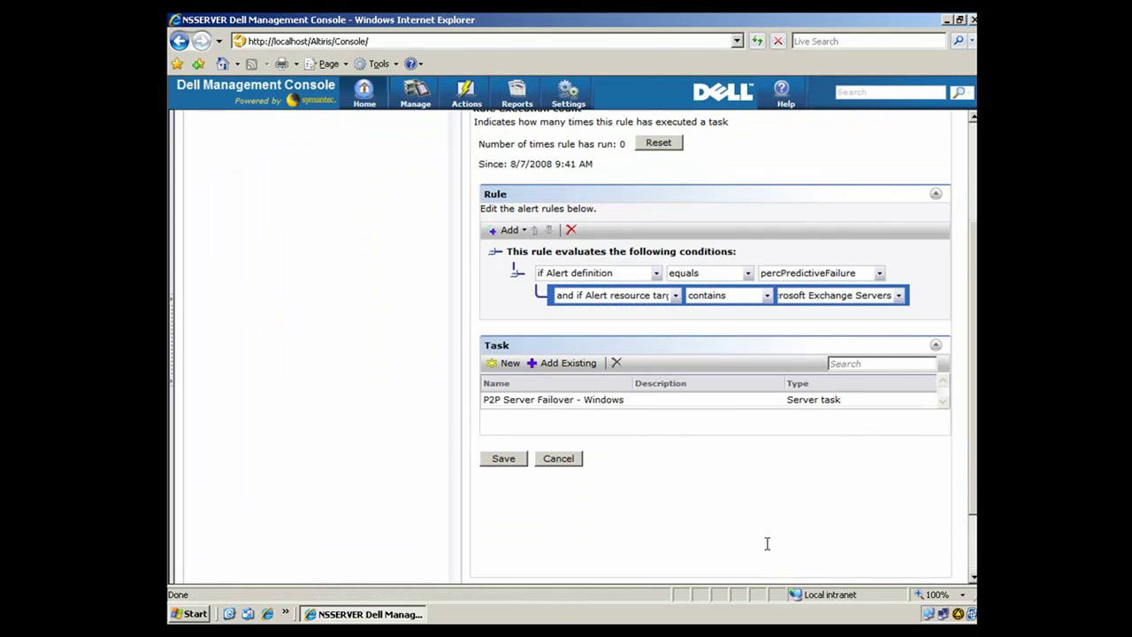
click(499, 466)
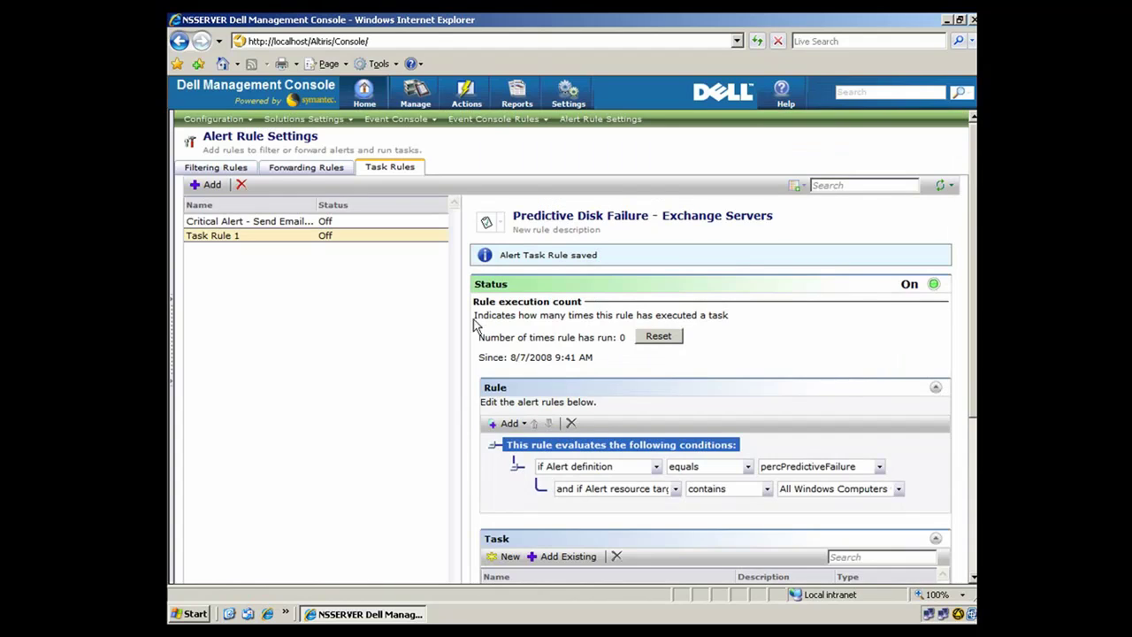
Step: Show the navigation tree again and return to the Monitoring and Alerting portal
click(173, 349)
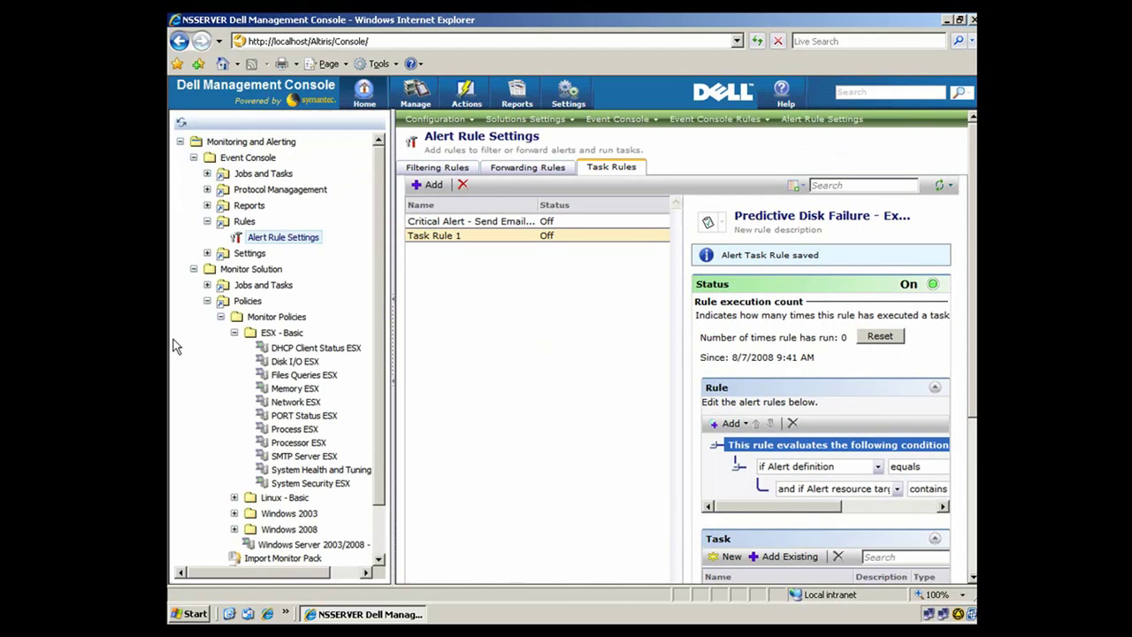
click(254, 142)
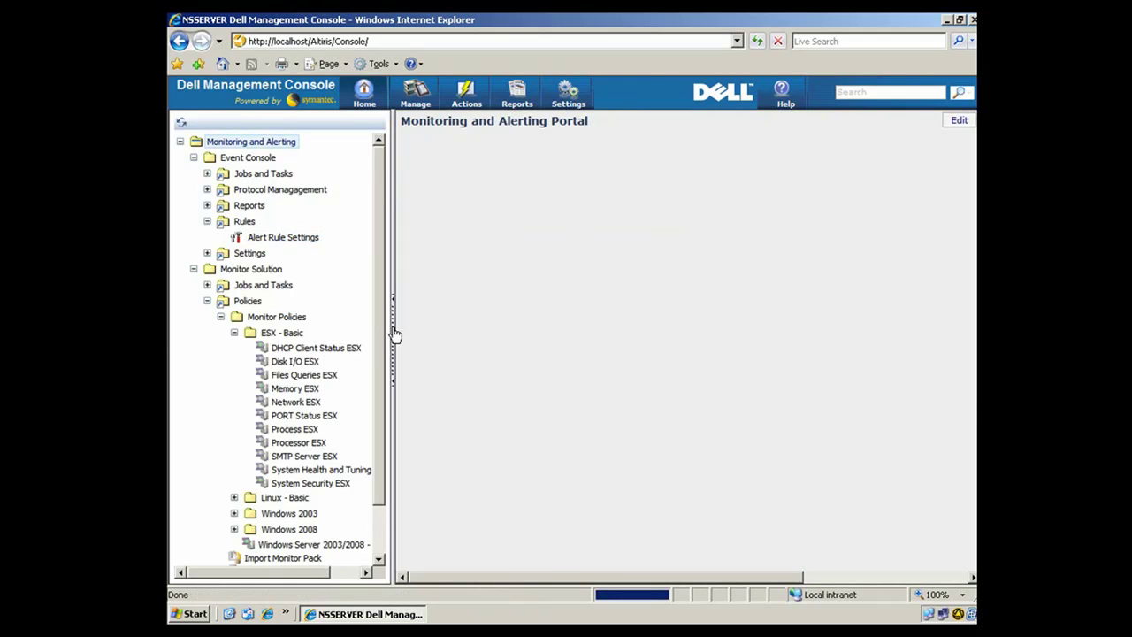
Step: Hide the navigation tree and refresh the alert list in the portal's Event Console
click(395, 335)
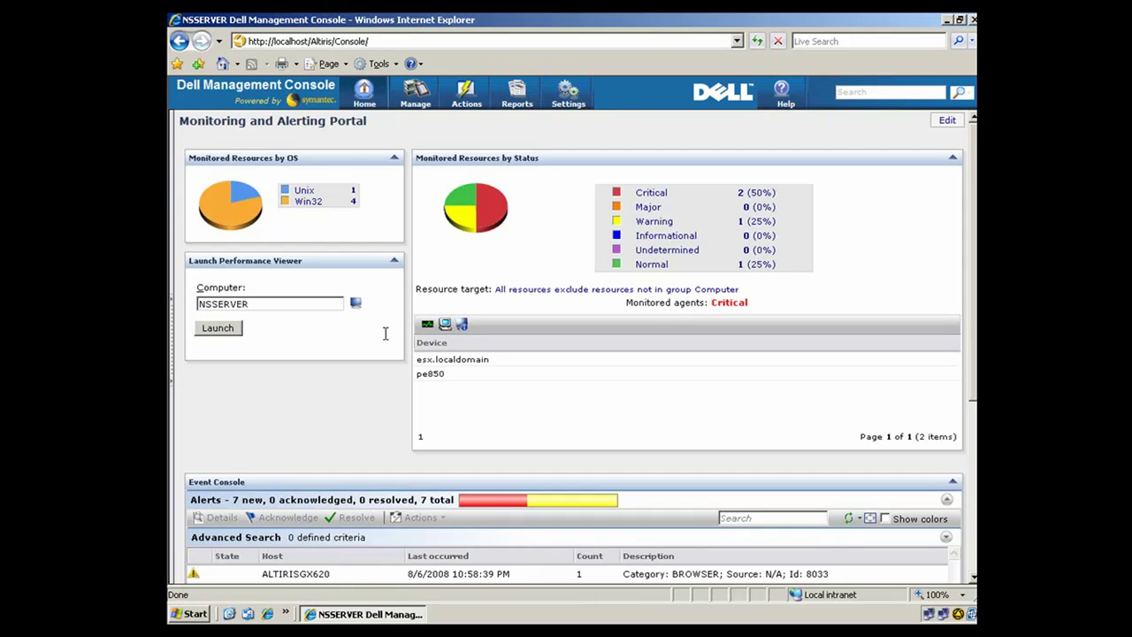
scroll(382, 353, down, 5)
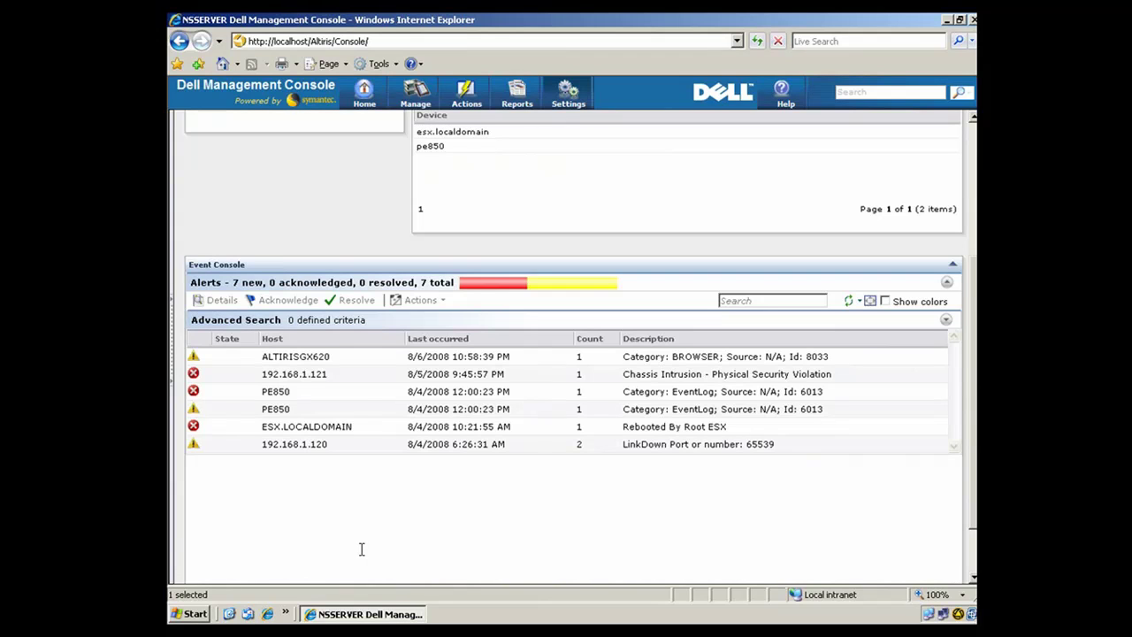
click(848, 302)
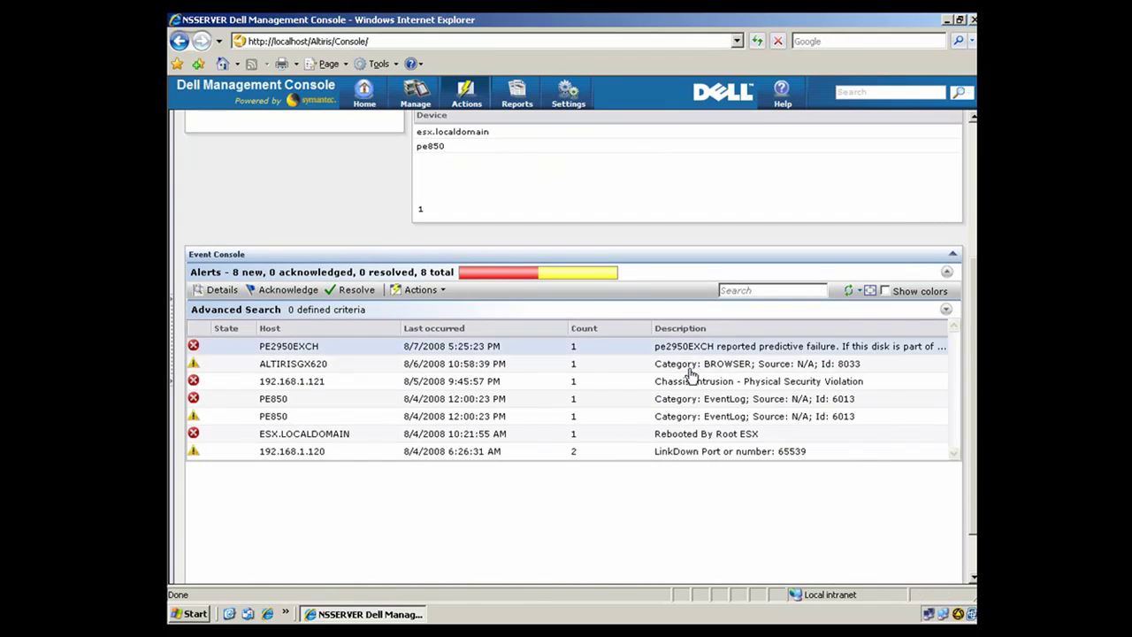
Step: Open the details of the PE2950EXCH predictive failure alert and highlight its definition value
click(360, 350)
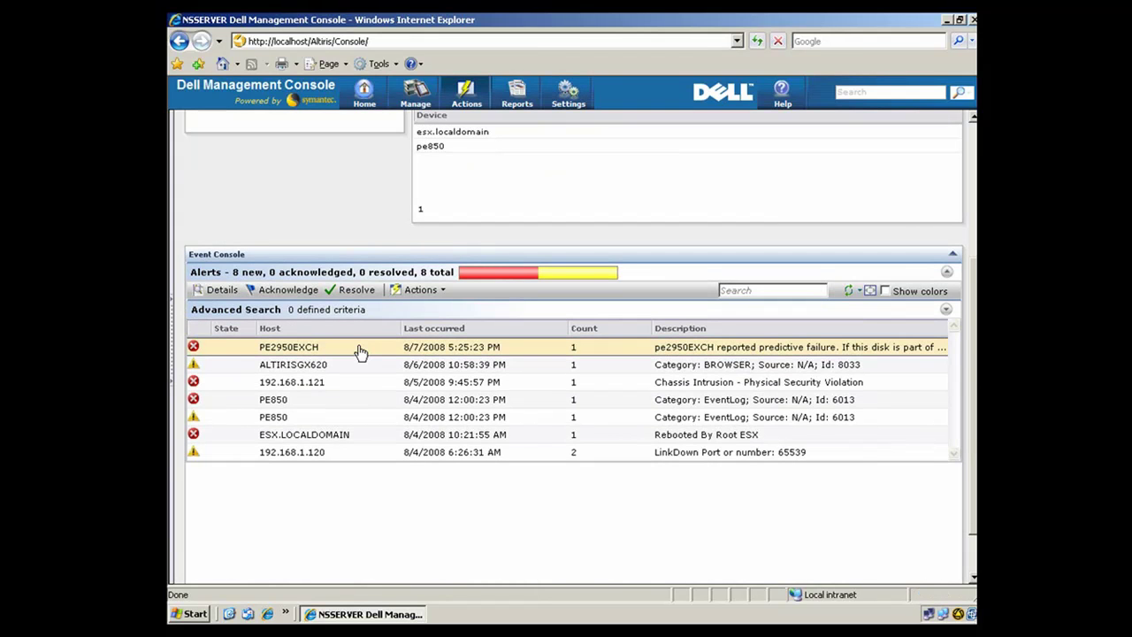
right_click(361, 351)
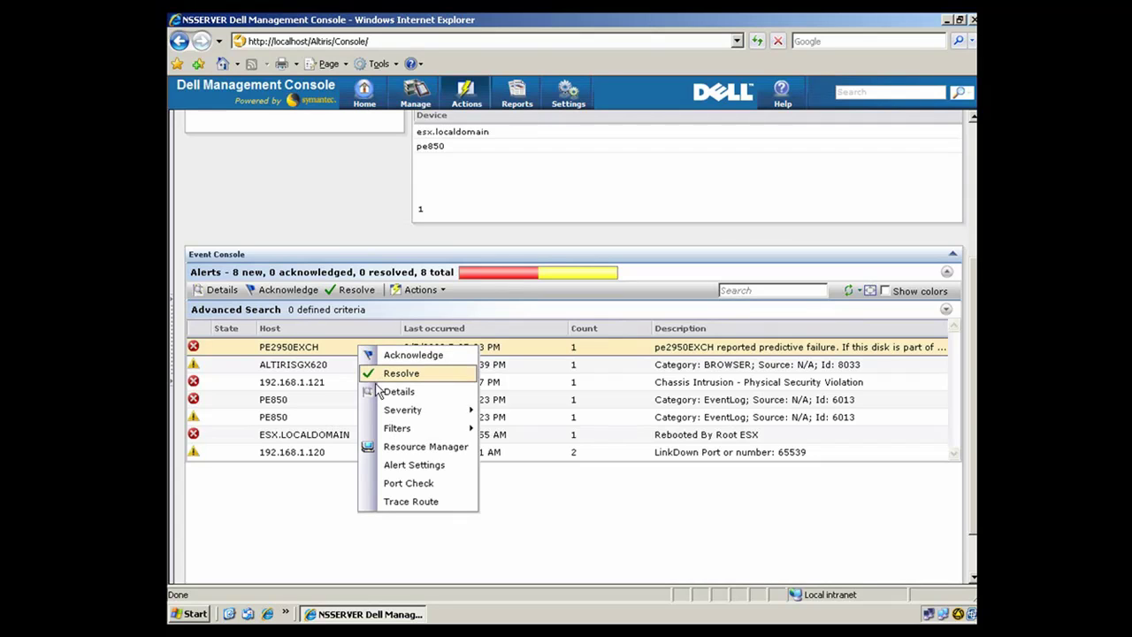
click(377, 392)
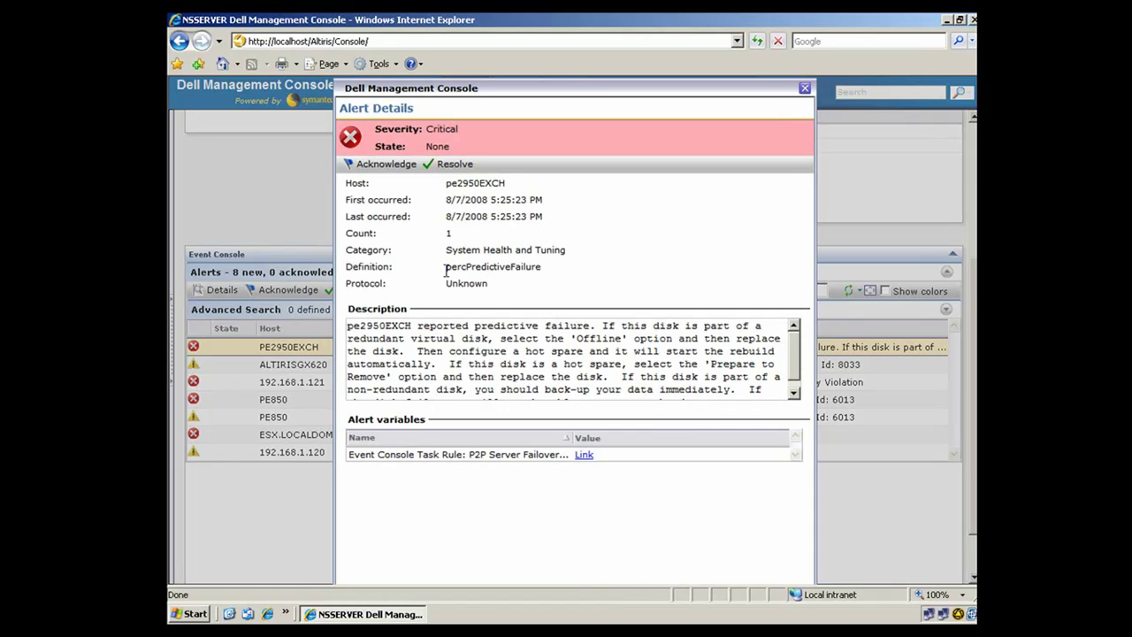
drag(446, 270, 543, 269)
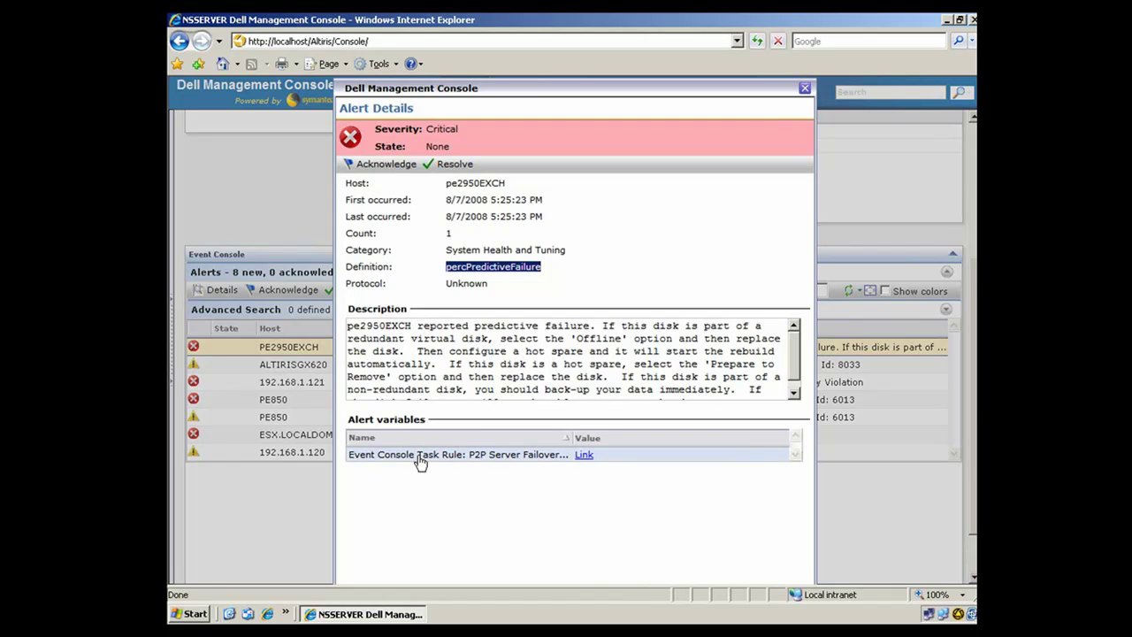
Step: Open the task run linked in the alert variables and select its "E-mail - Failover Success Notification" step in the instance details
click(585, 455)
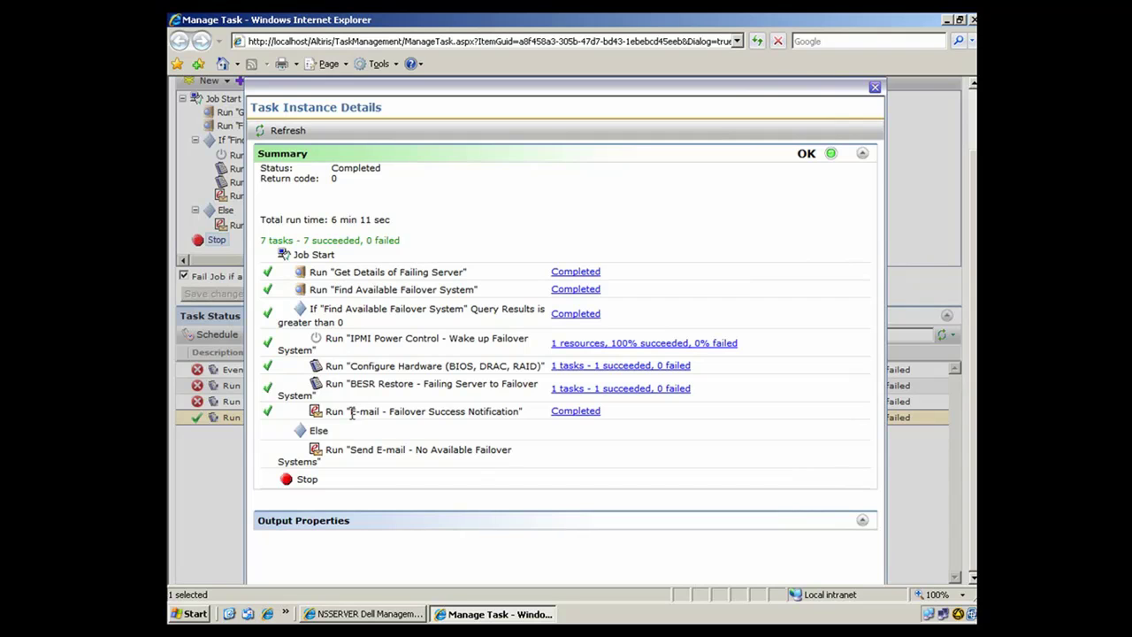
click(521, 413)
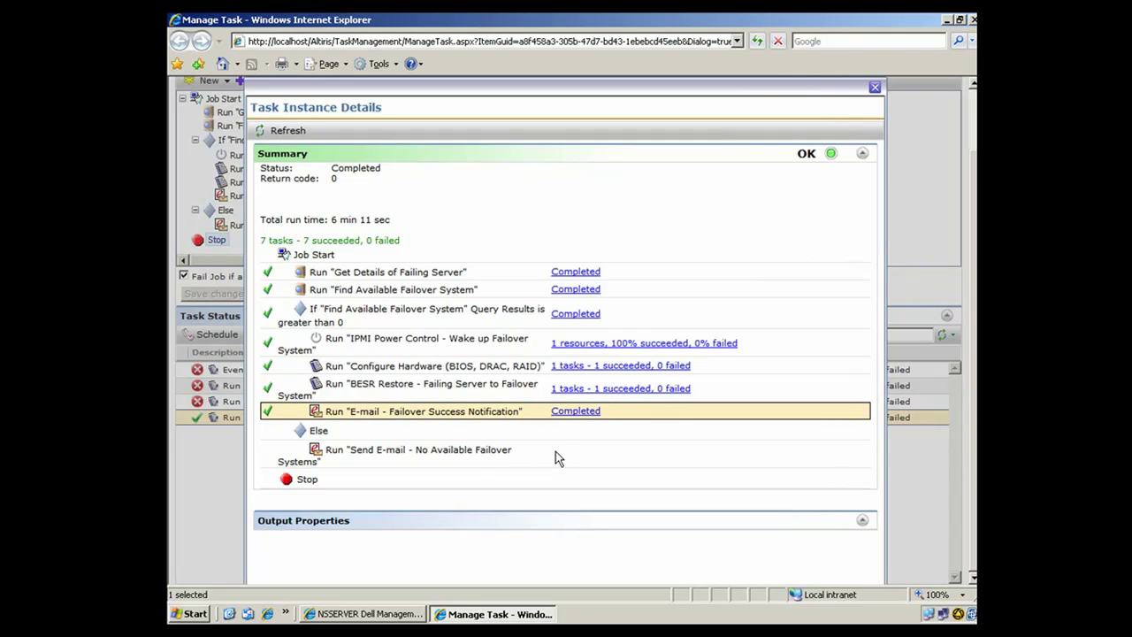
Step: Switch to Outlook Express, open the Failover Success Notification message, and follow its PE850 Resource Manager link in a maximized window
click(247, 615)
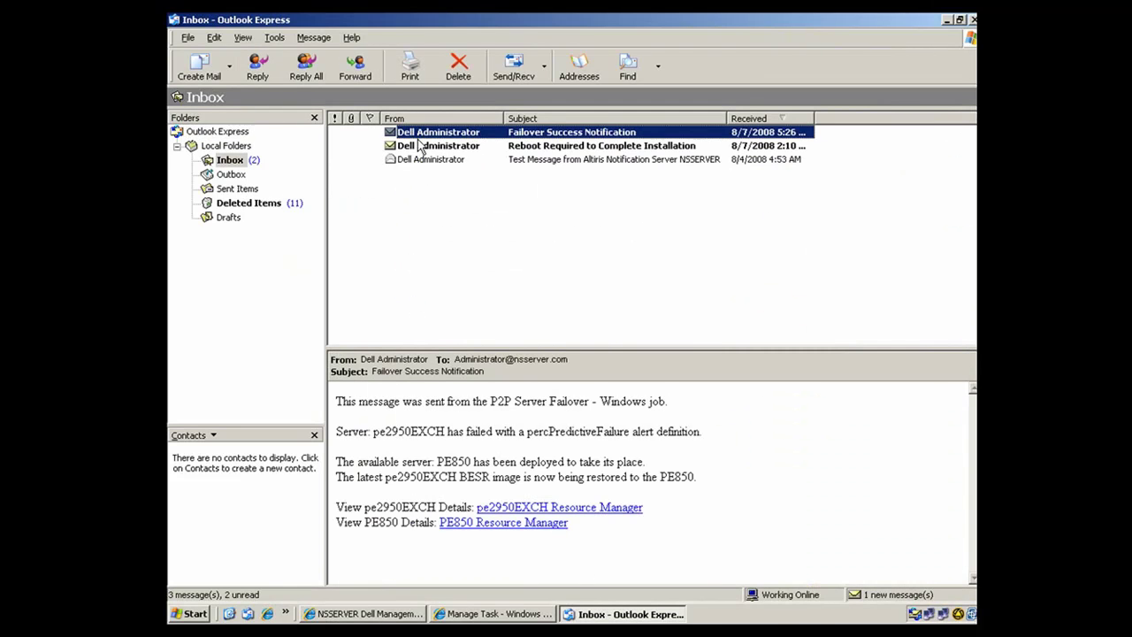
double_click(419, 138)
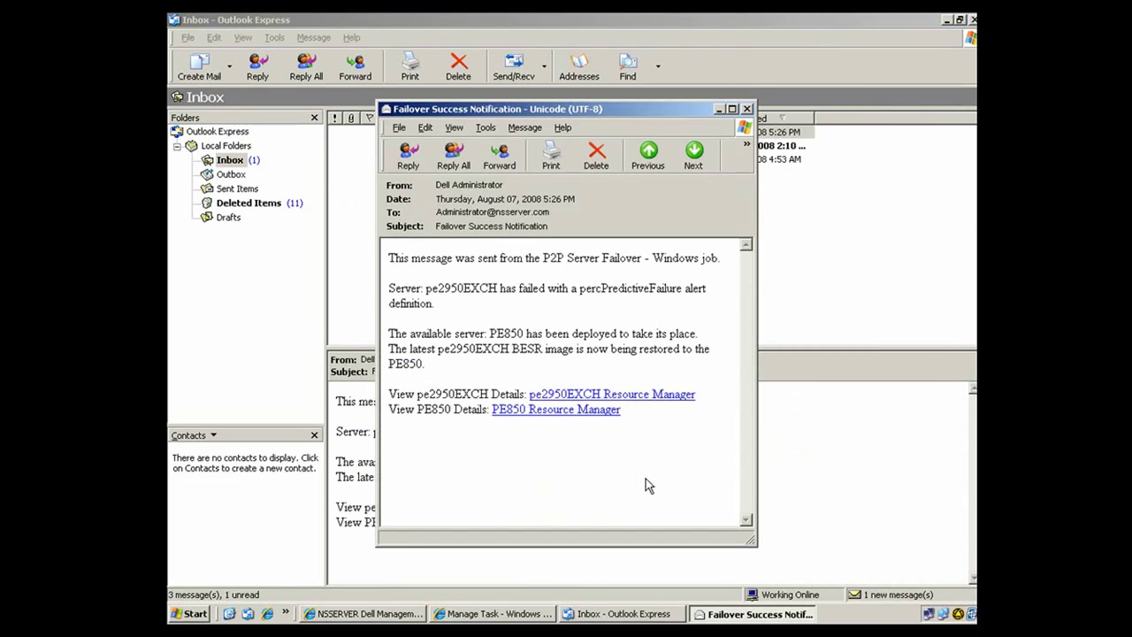
click(560, 421)
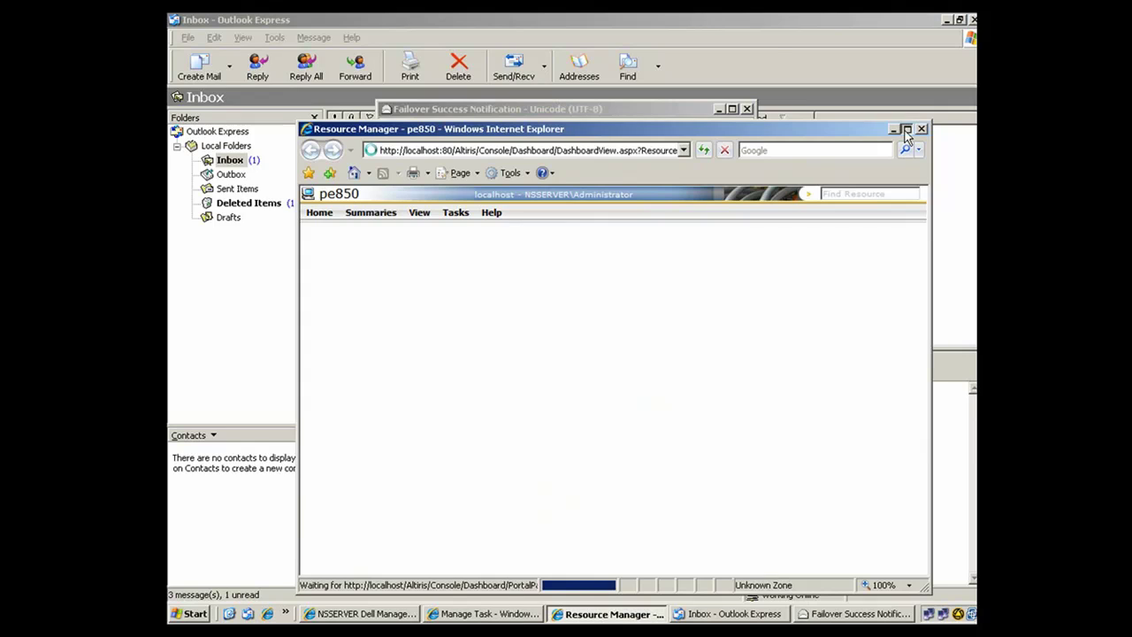
click(906, 129)
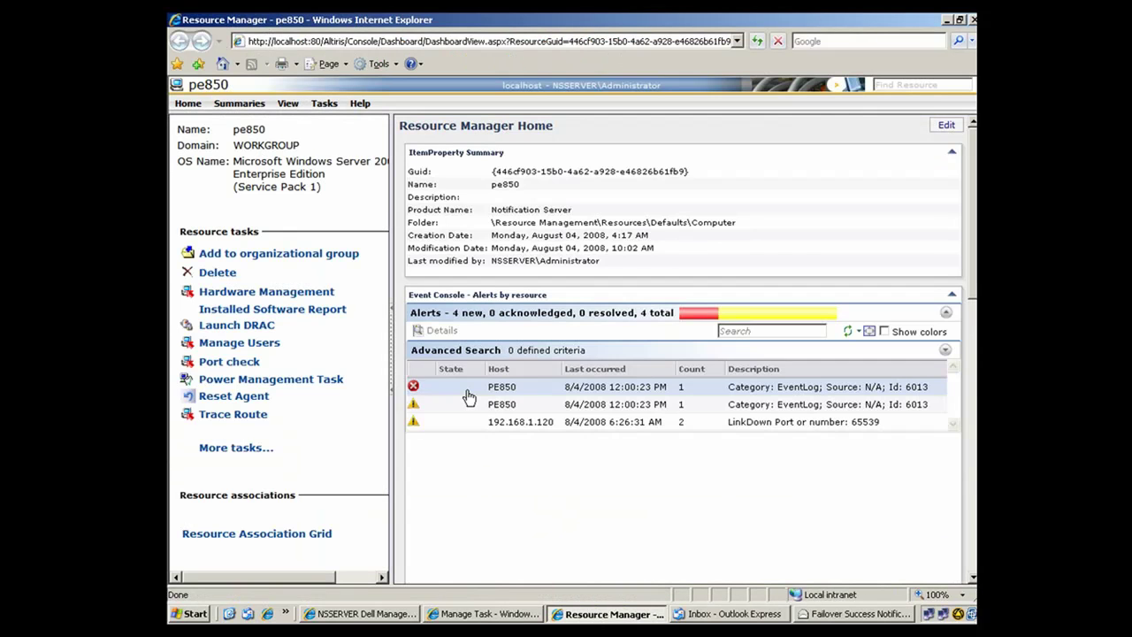